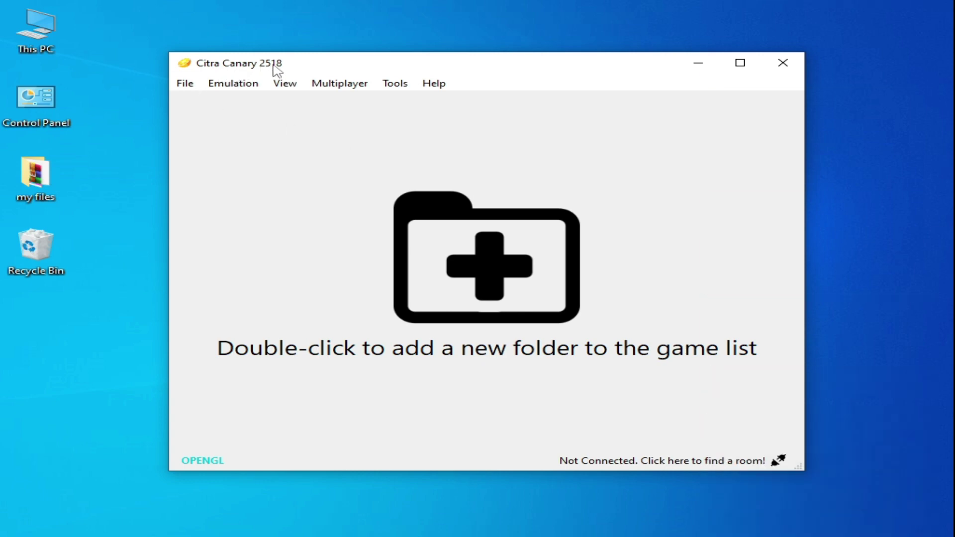
Move the Canary 2518 window aside and launch the Citra Nightly 1920 desktop shortcut
{"action": "left_click_drag", "start_coordinate": [324, 67], "coordinate": [478, 252]}
{"action": "left_click", "coordinate": [410, 199]}
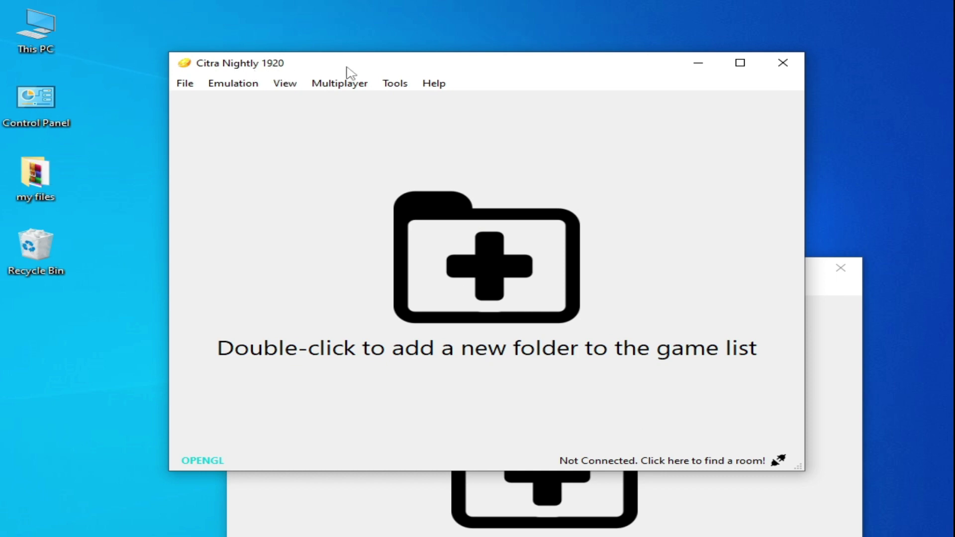
Place Nightly on the left and Canary at the top right, then raise Nightly
{"action": "left_click_drag", "start_coordinate": [358, 69], "coordinate": [202, 87]}
{"action": "left_click", "coordinate": [668, 279]}
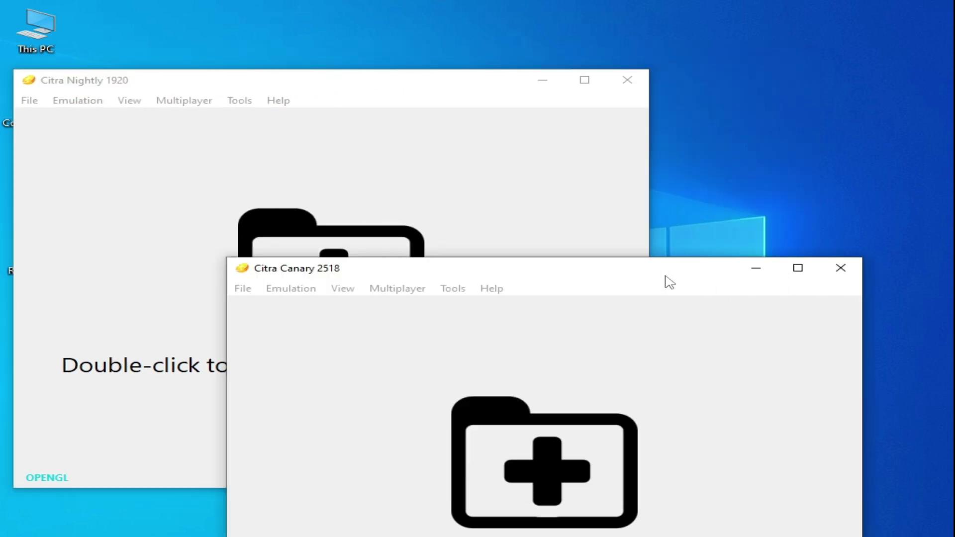
{"action": "left_click_drag", "start_coordinate": [668, 280], "coordinate": [733, 101]}
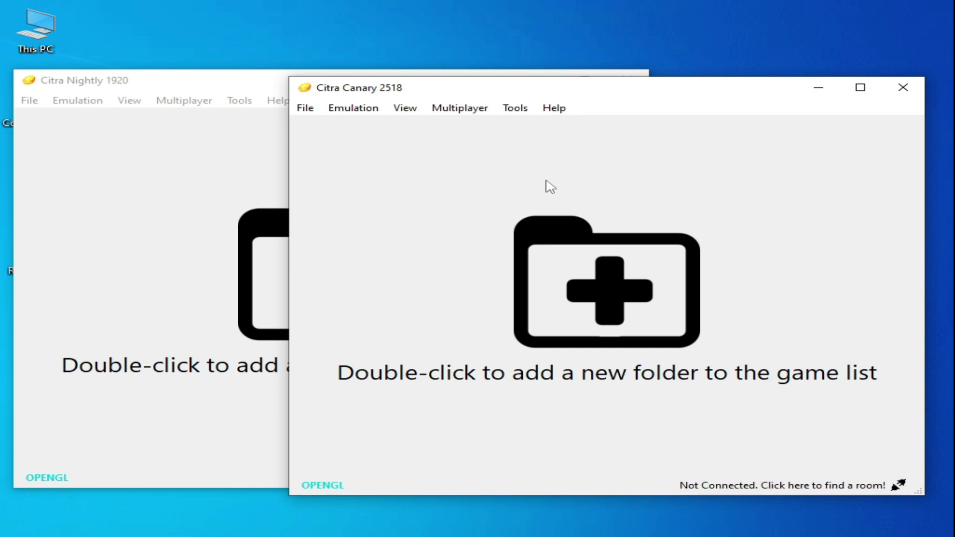
{"action": "left_click", "coordinate": [142, 88]}
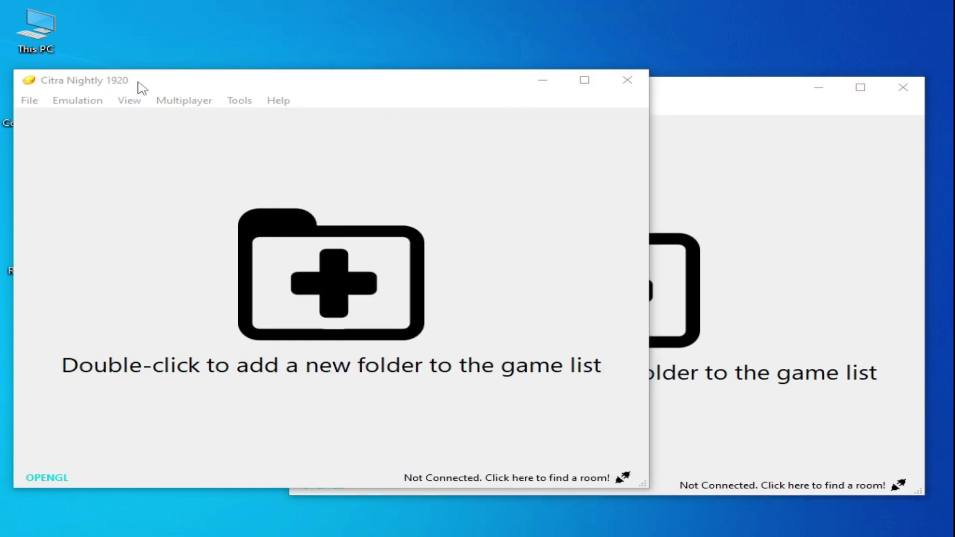
Open the Nightly build's Advanced graphics settings under Emulation > Configure > Graphics
{"action": "left_click", "coordinate": [77, 104]}
{"action": "left_click", "coordinate": [95, 214]}
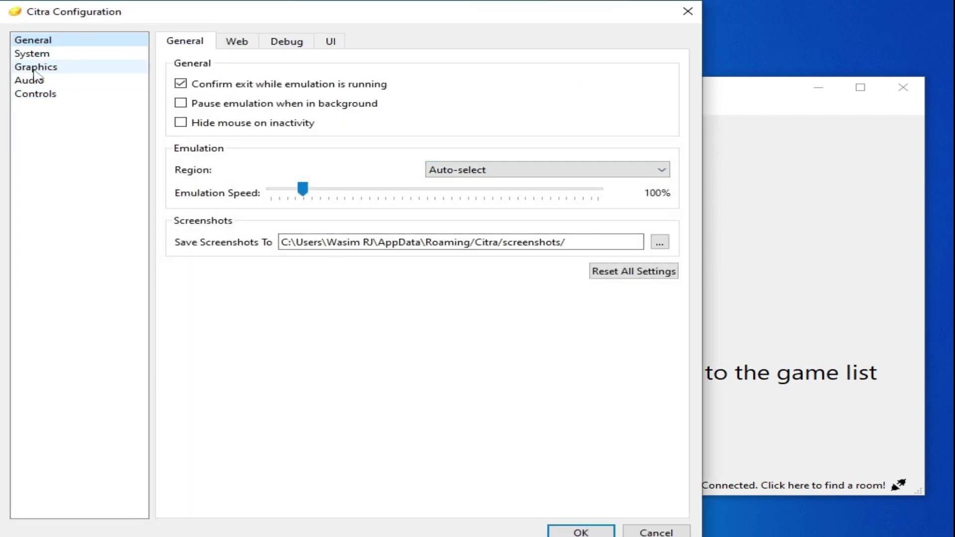
{"action": "left_click", "coordinate": [36, 75]}
{"action": "left_click", "coordinate": [301, 43]}
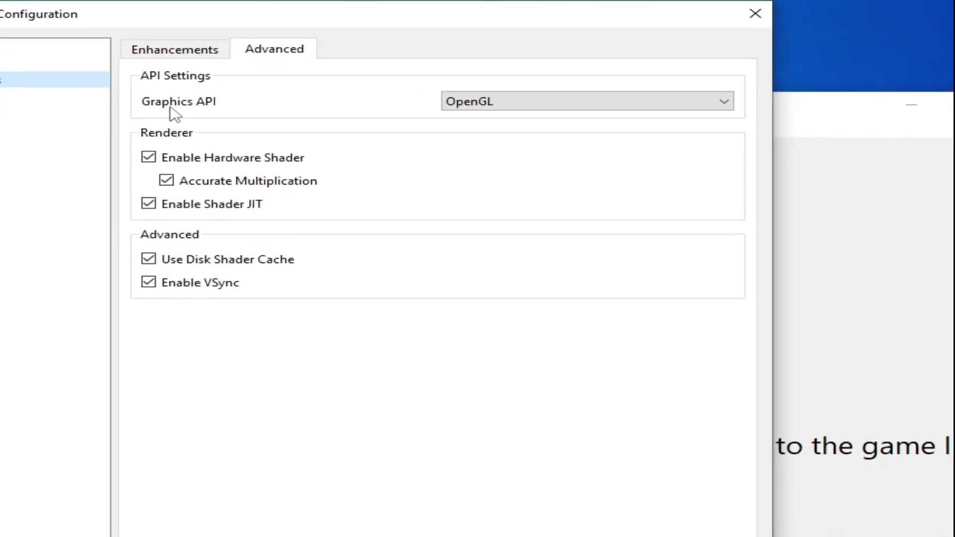
Try the Software graphics API, revert to OpenGL, close configuration, and bring Canary forward
{"action": "left_click", "coordinate": [575, 129]}
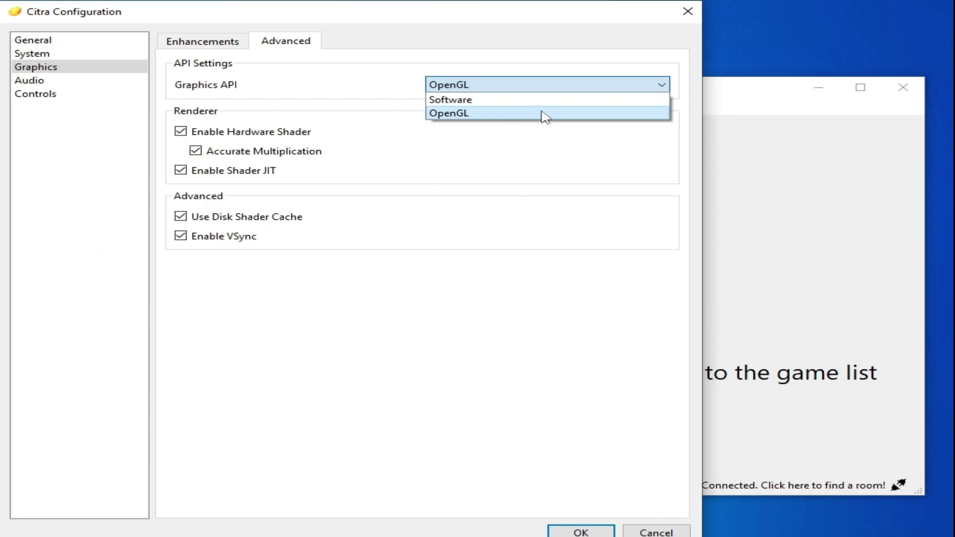
{"action": "left_click", "coordinate": [453, 115]}
{"action": "left_click", "coordinate": [452, 85]}
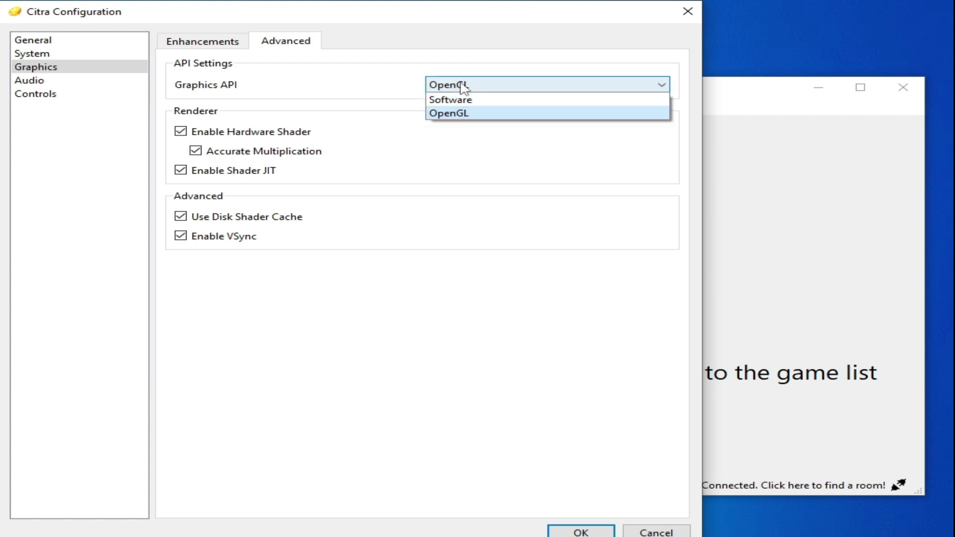
{"action": "left_click", "coordinate": [442, 100]}
{"action": "left_click", "coordinate": [497, 90]}
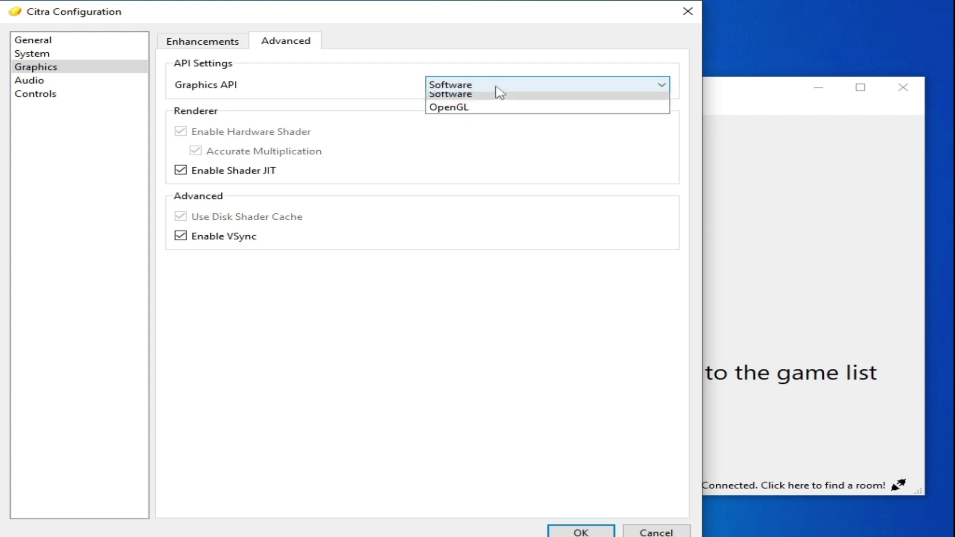
{"action": "left_click", "coordinate": [465, 114]}
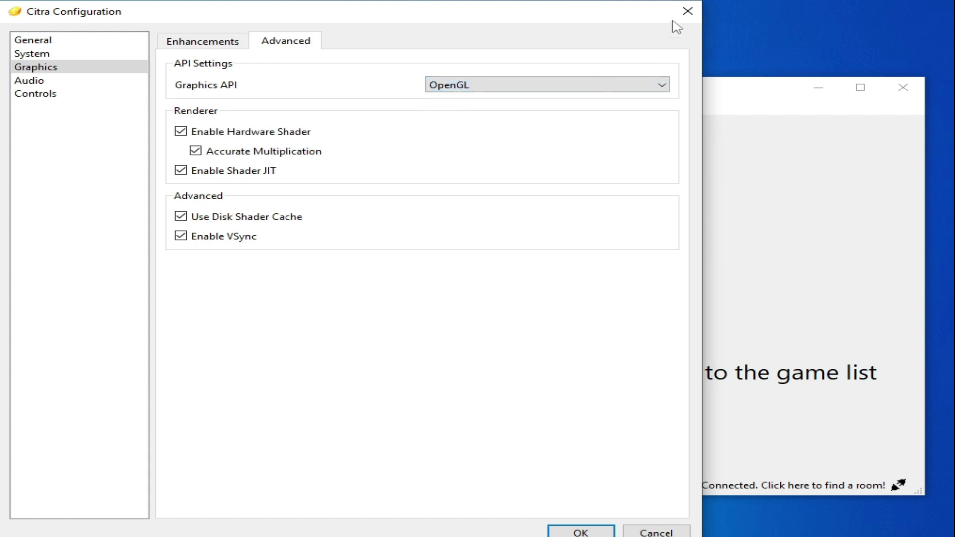
{"action": "left_click", "coordinate": [687, 12]}
{"action": "left_click", "coordinate": [715, 206]}
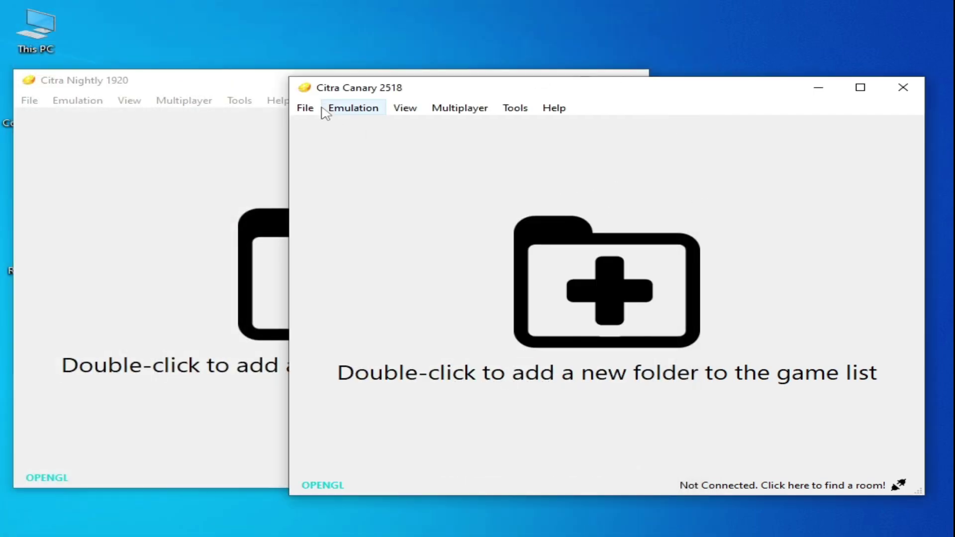
Switch Canary 2518's graphics API to Vulkan using its status-bar renderer label
{"action": "left_click", "coordinate": [359, 110]}
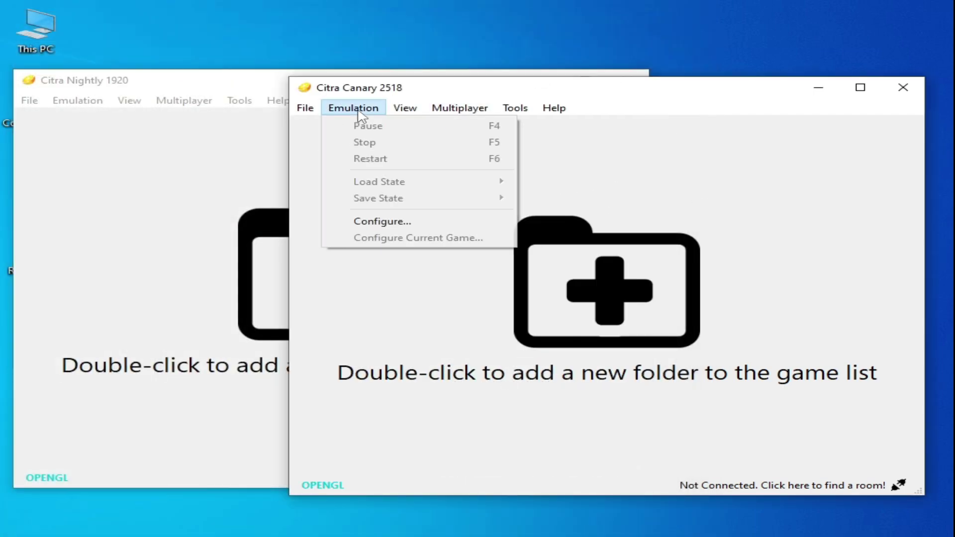
{"action": "left_click", "coordinate": [394, 223]}
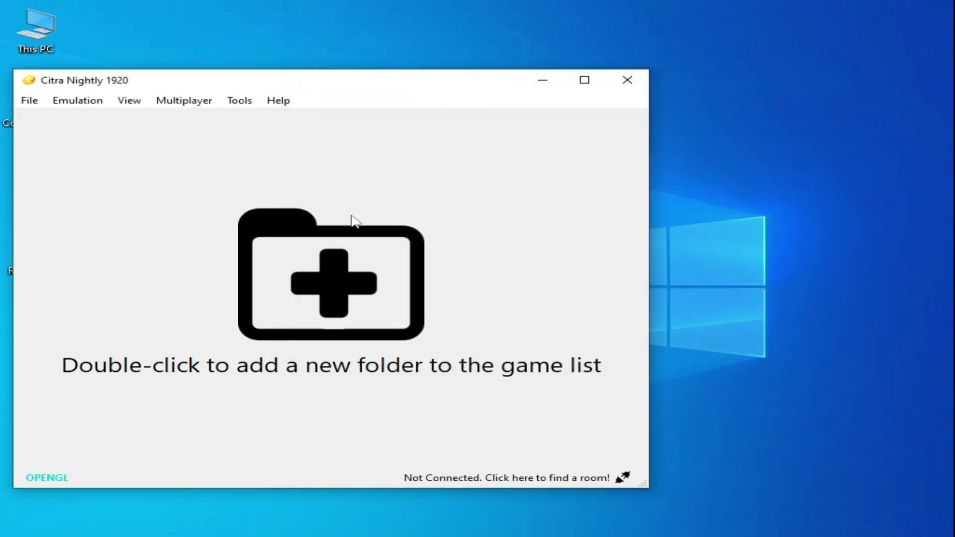
{"action": "left_click_drag", "start_coordinate": [349, 80], "coordinate": [334, 231]}
{"action": "double_click", "coordinate": [573, 172]}
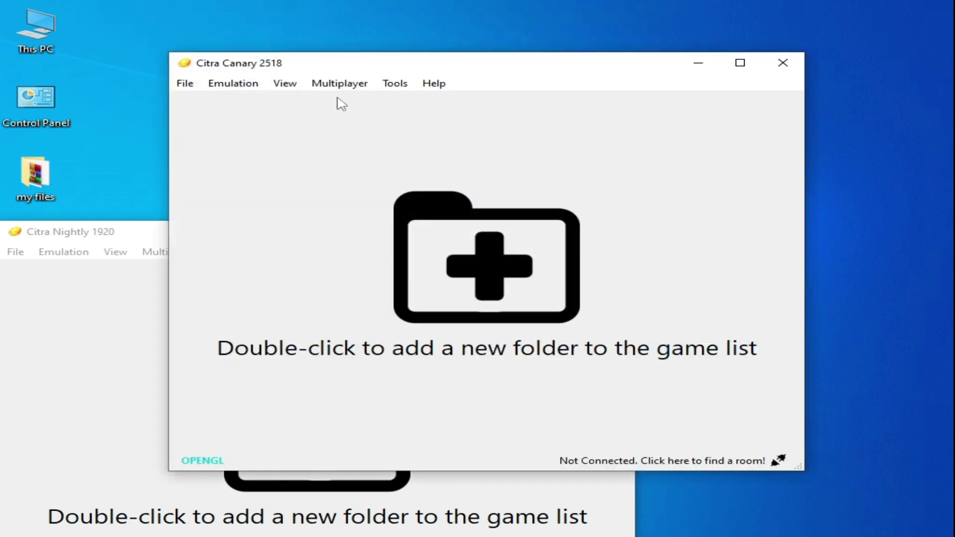
{"action": "left_click_drag", "start_coordinate": [332, 69], "coordinate": [451, 66]}
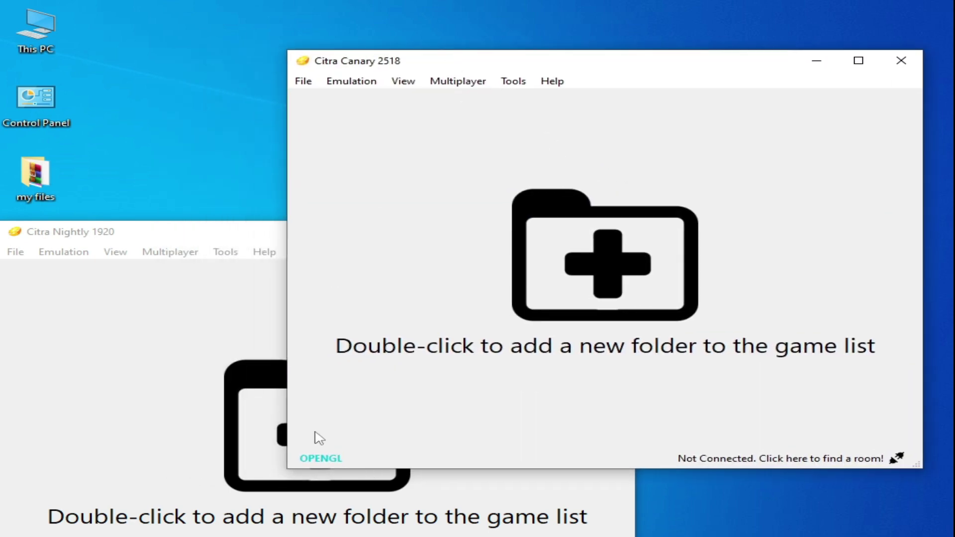
{"action": "left_click", "coordinate": [329, 459]}
Close the Citra Nightly window and move Canary up and left
{"action": "left_click_drag", "start_coordinate": [208, 232], "coordinate": [302, 58]}
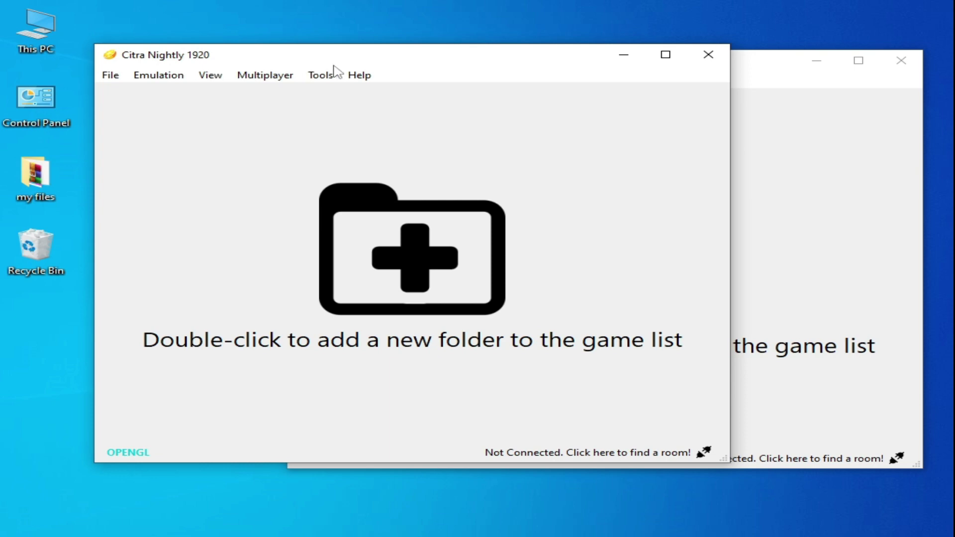
{"action": "left_click", "coordinate": [709, 55]}
{"action": "left_click_drag", "start_coordinate": [709, 58], "coordinate": [597, 50]}
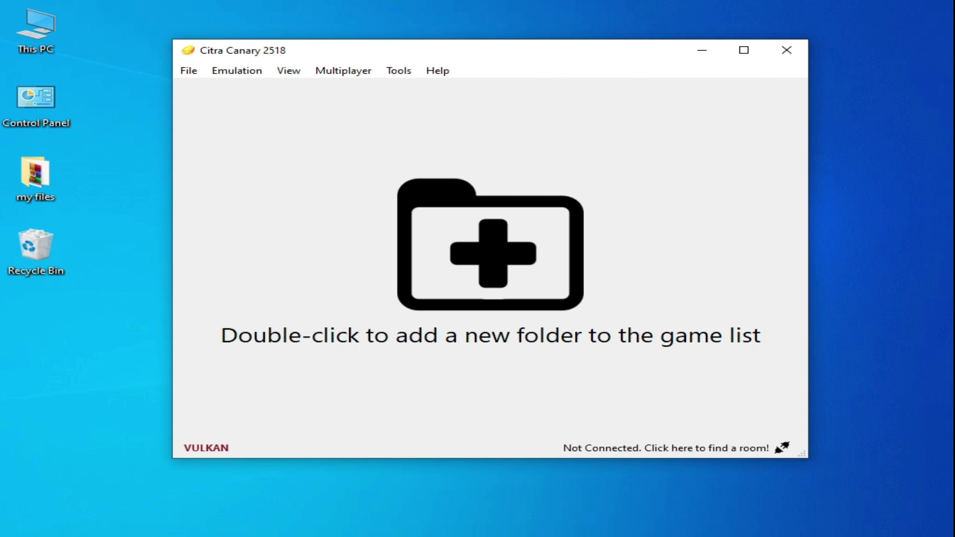
Open Device Manager via a 'dev' search and expand Display adapters
{"action": "key", "text": "super"}
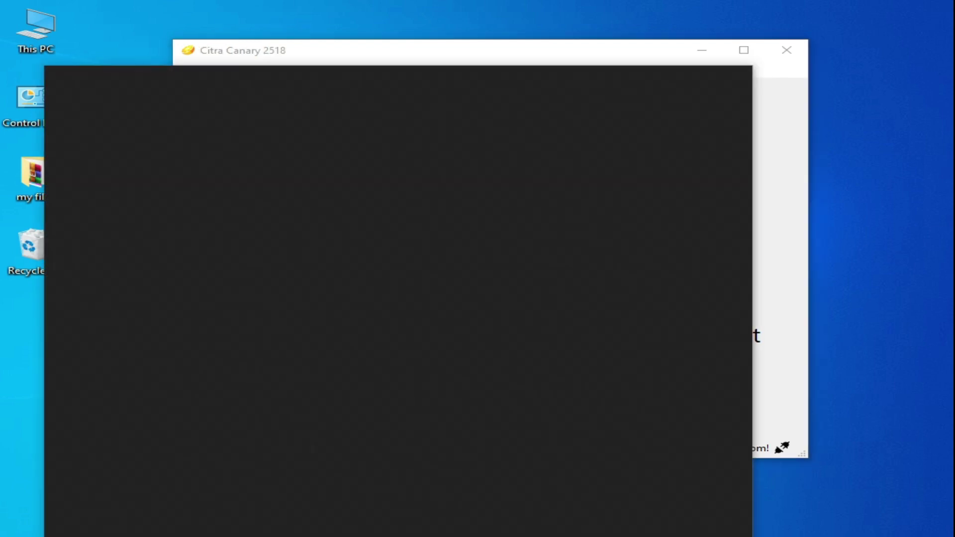
{"action": "type", "text": "dev"}
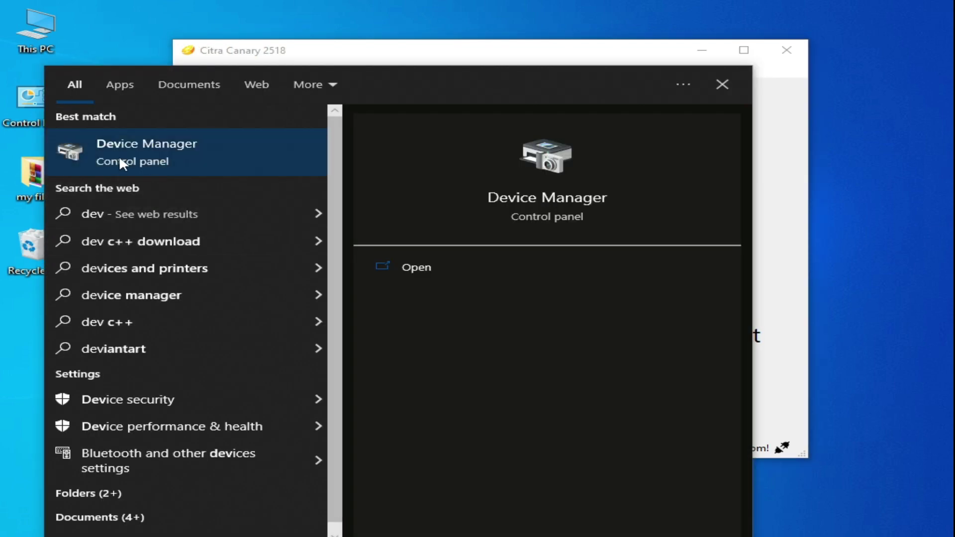
{"action": "left_click", "coordinate": [136, 156]}
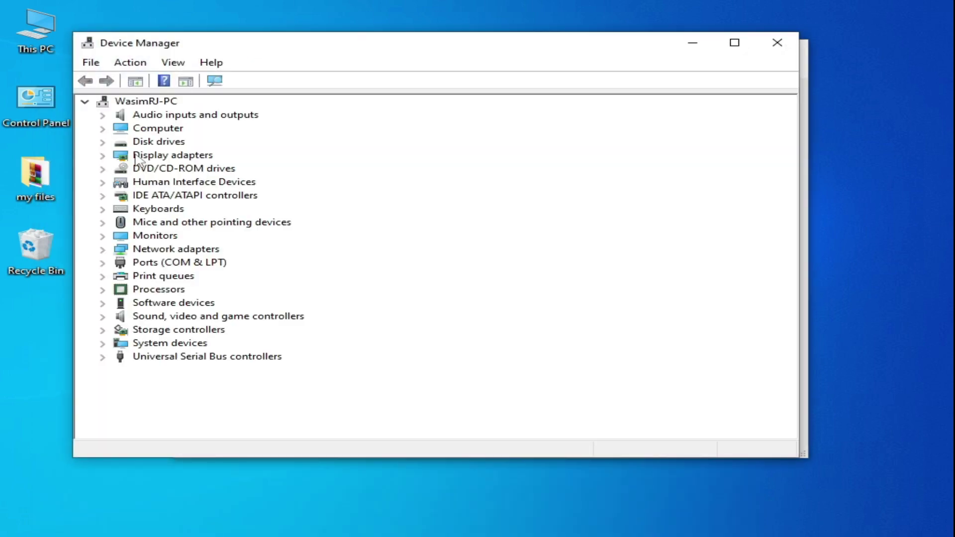
{"action": "left_click", "coordinate": [104, 156]}
Review the NVIDIA GeForce GTX 750's Driver tab in its properties, then close them
{"action": "left_click", "coordinate": [181, 169]}
{"action": "right_click", "coordinate": [181, 169]}
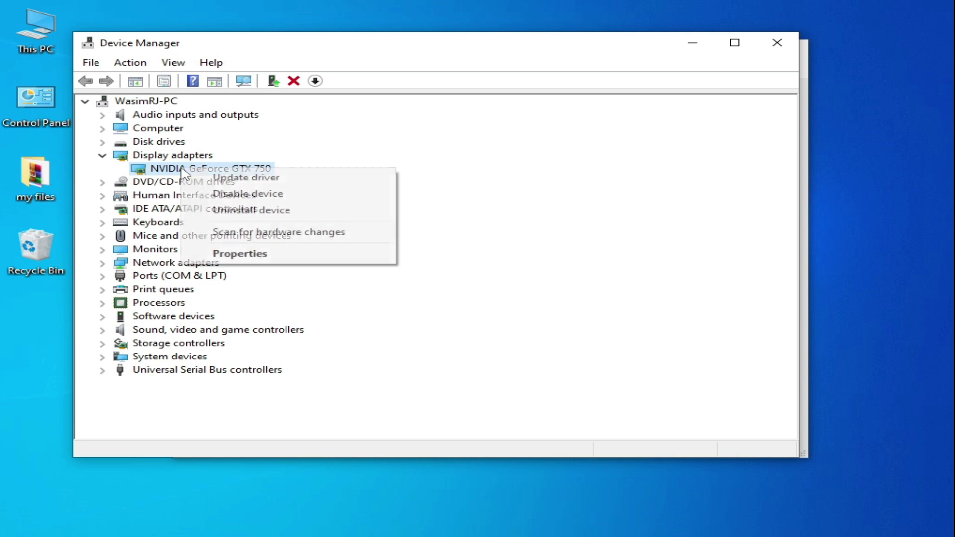
{"action": "left_click", "coordinate": [252, 256]}
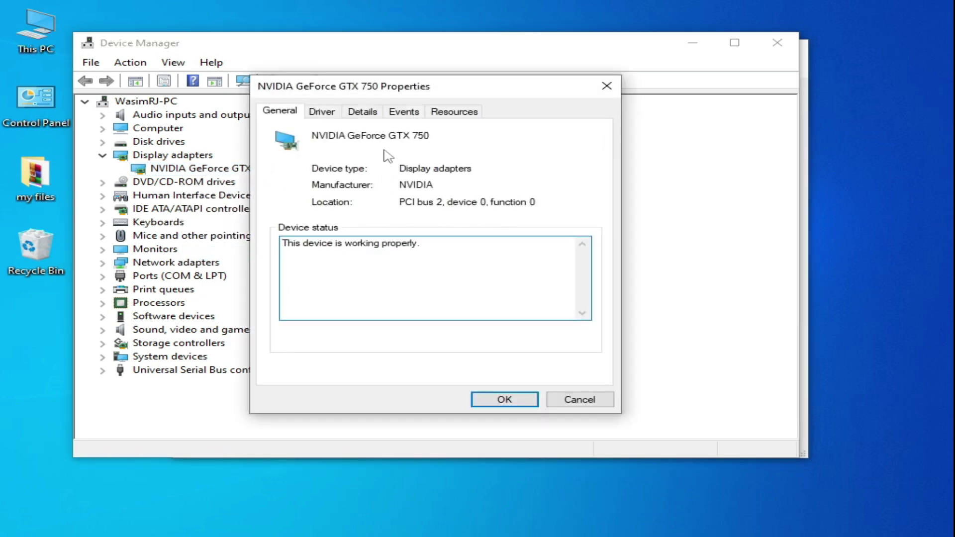
{"action": "left_click", "coordinate": [322, 112]}
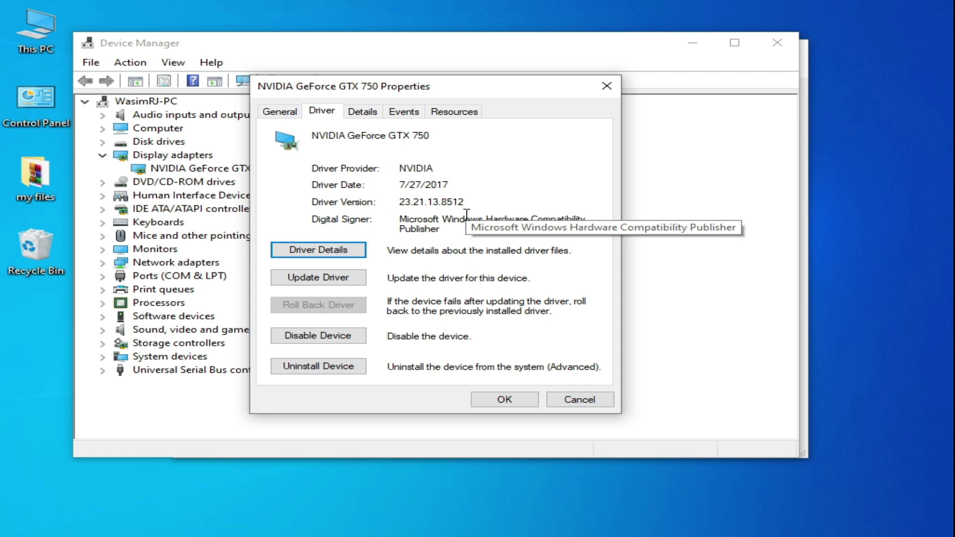
{"action": "left_click", "coordinate": [503, 397]}
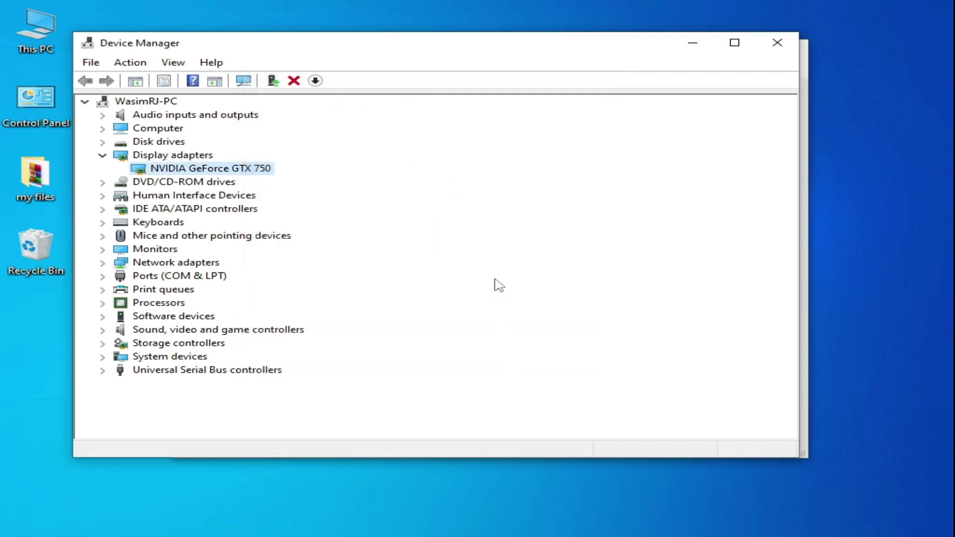
Start a manual GTX 750 driver update, picking NVIDIA GeForce GTX 750 from the list
{"action": "right_click", "coordinate": [223, 170]}
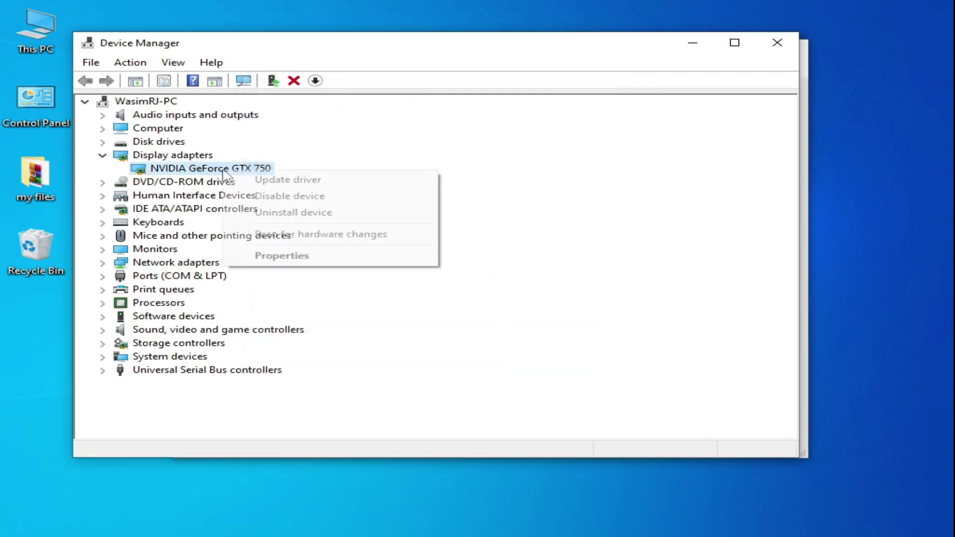
{"action": "left_click", "coordinate": [284, 180]}
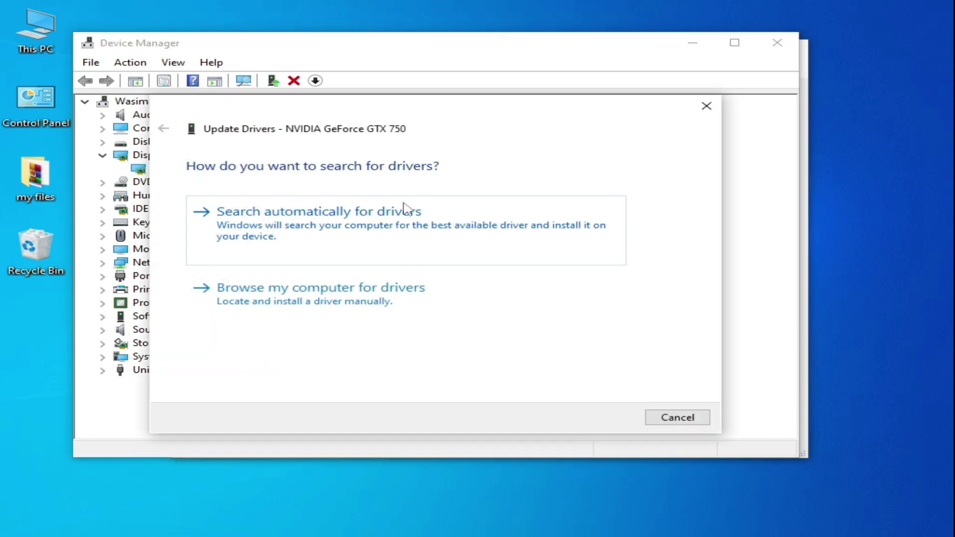
{"action": "left_click", "coordinate": [323, 301]}
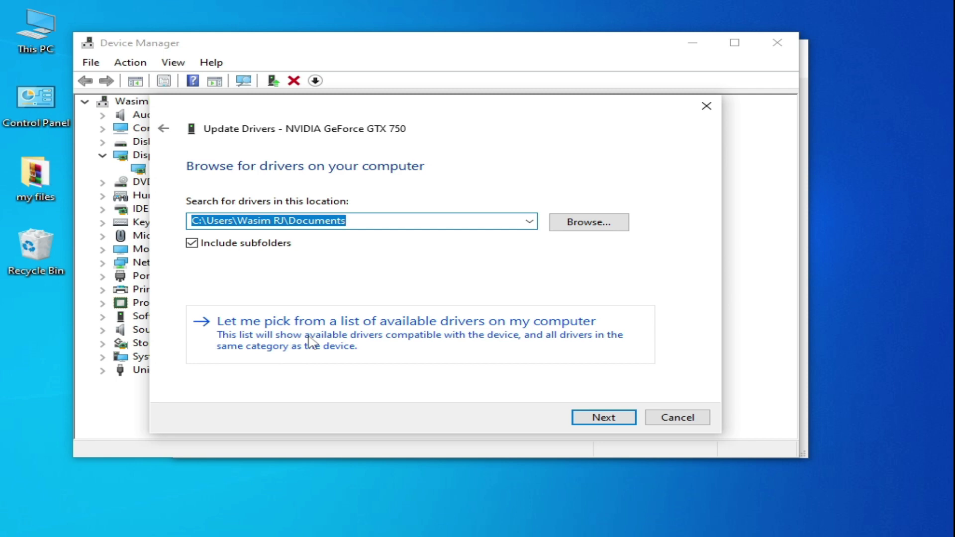
{"action": "left_click", "coordinate": [310, 340]}
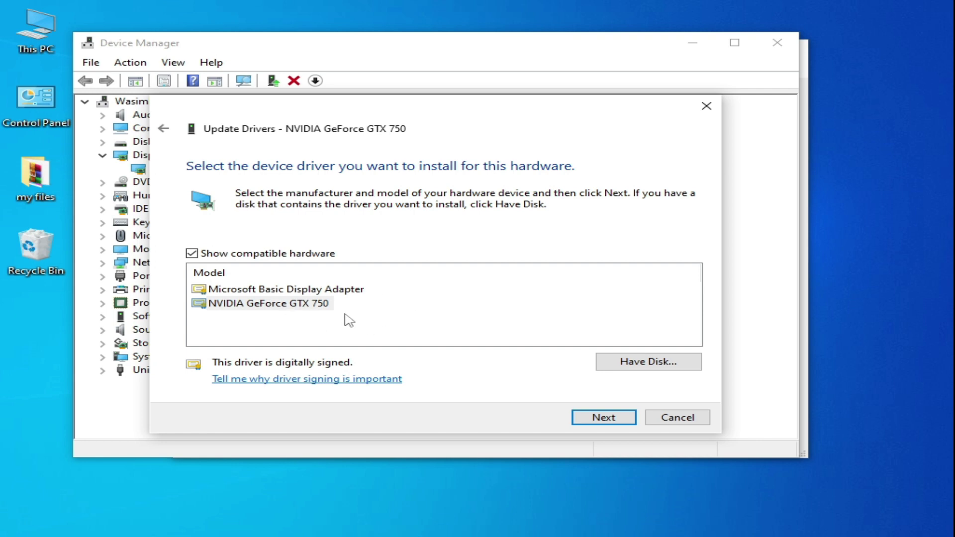
{"action": "left_click", "coordinate": [311, 305]}
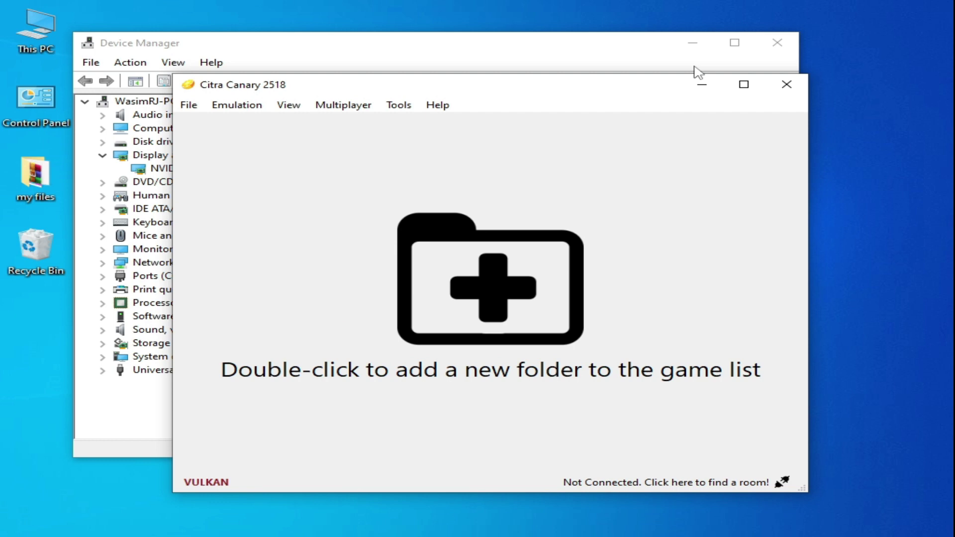
Bring Device Manager to the front and close it
{"action": "left_click", "coordinate": [698, 73]}
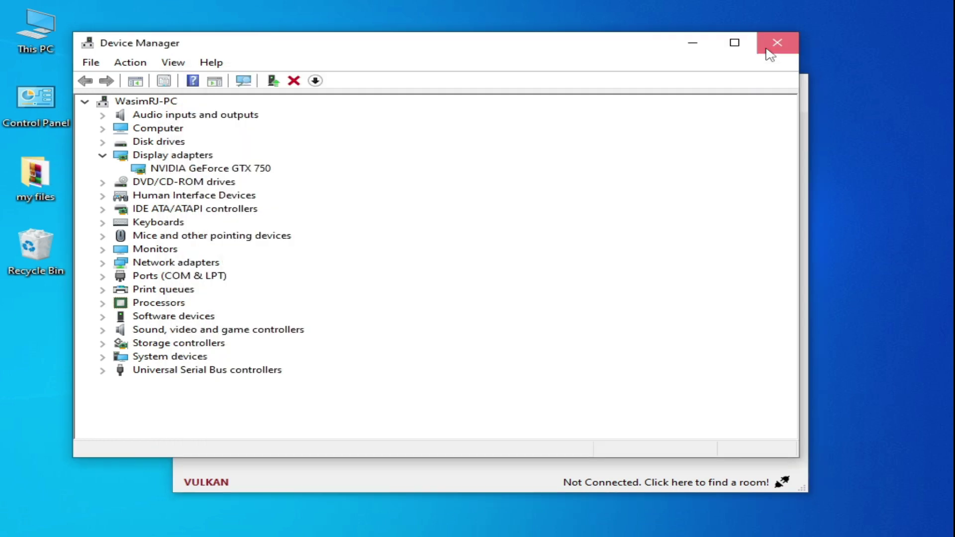
{"action": "left_click", "coordinate": [777, 44]}
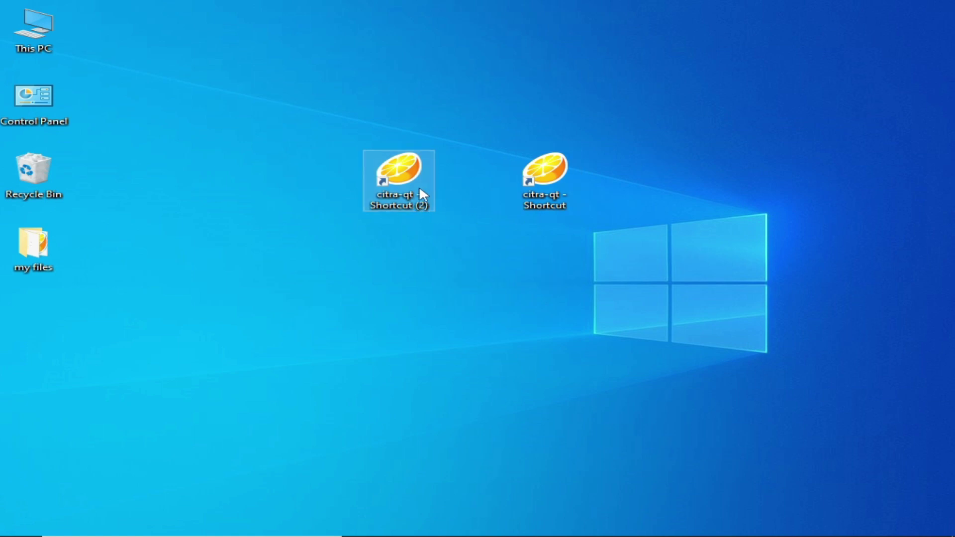
Relaunch Citra from its desktop shortcut and open Device Manager from Windows search
{"action": "left_click", "coordinate": [546, 185]}
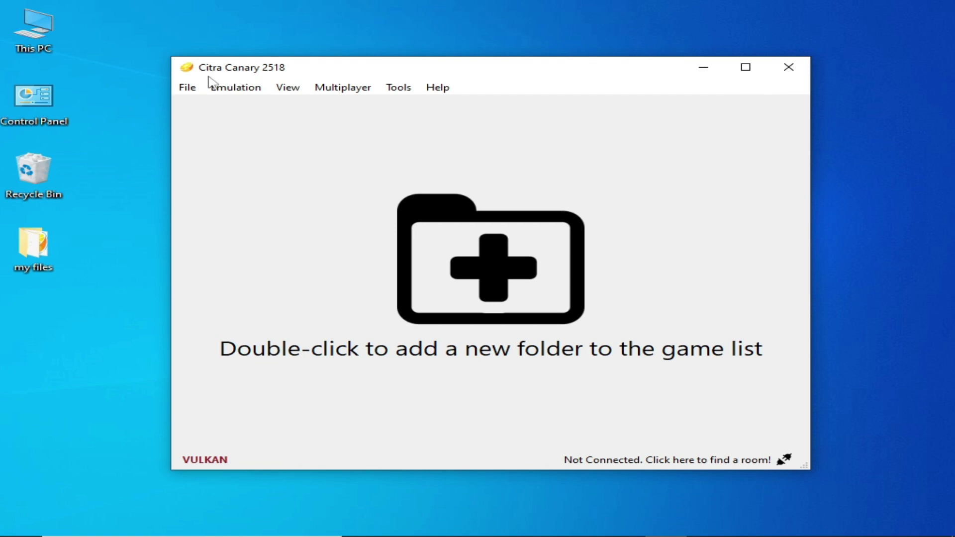
{"action": "double_click", "coordinate": [377, 307]}
{"action": "key", "text": "super+s"}
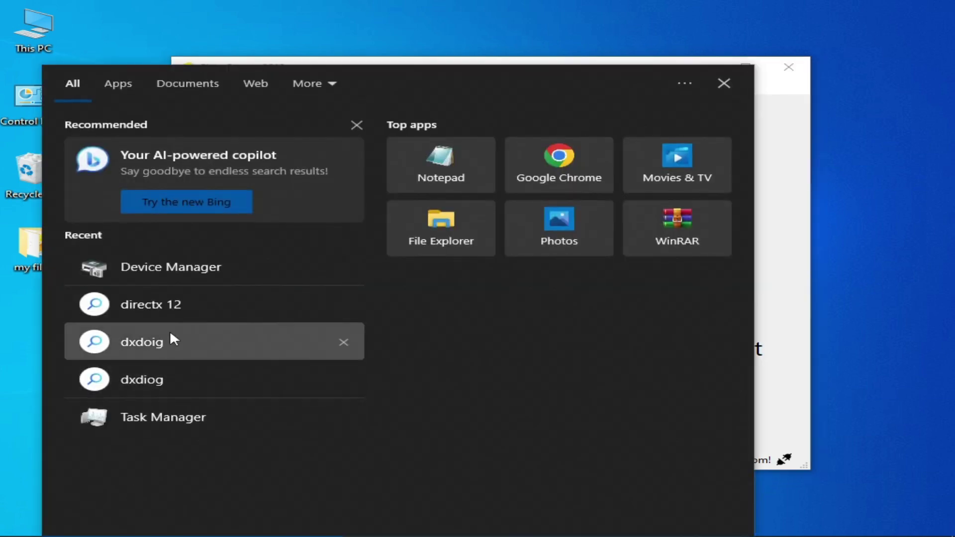
{"action": "left_click", "coordinate": [182, 272]}
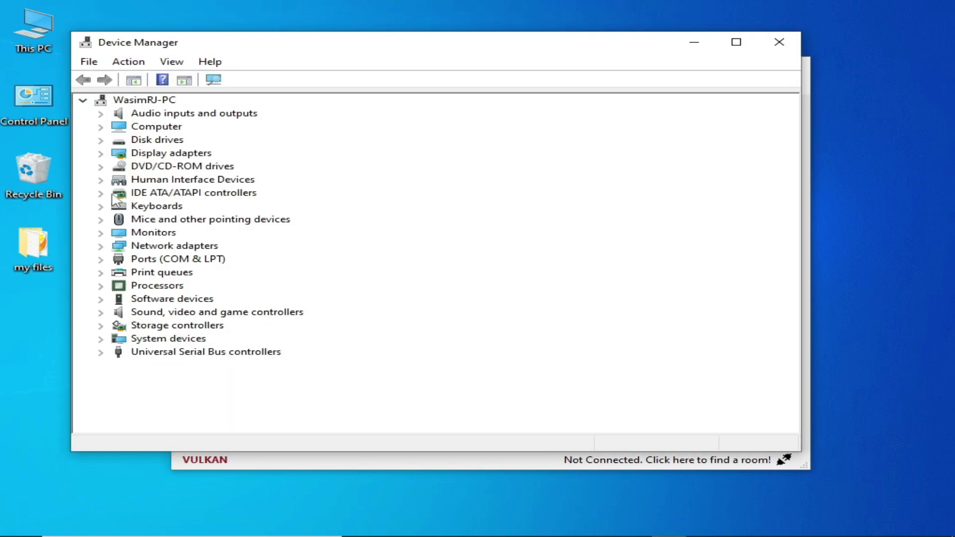
Check the GTX 750 driver: version 31.0.15.3168, dated 4/13/2023, then close properties
{"action": "left_click", "coordinate": [101, 154]}
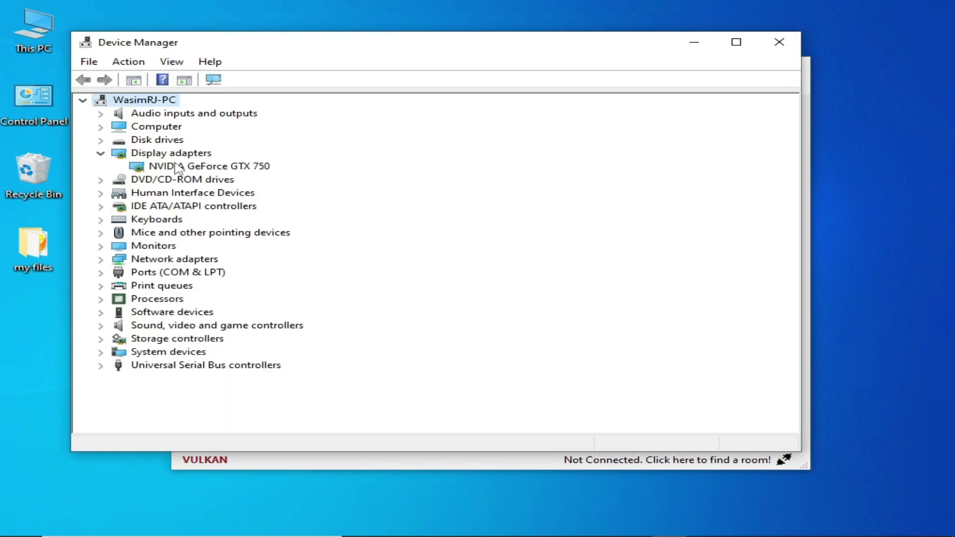
{"action": "right_click", "coordinate": [178, 167]}
{"action": "left_click", "coordinate": [239, 252]}
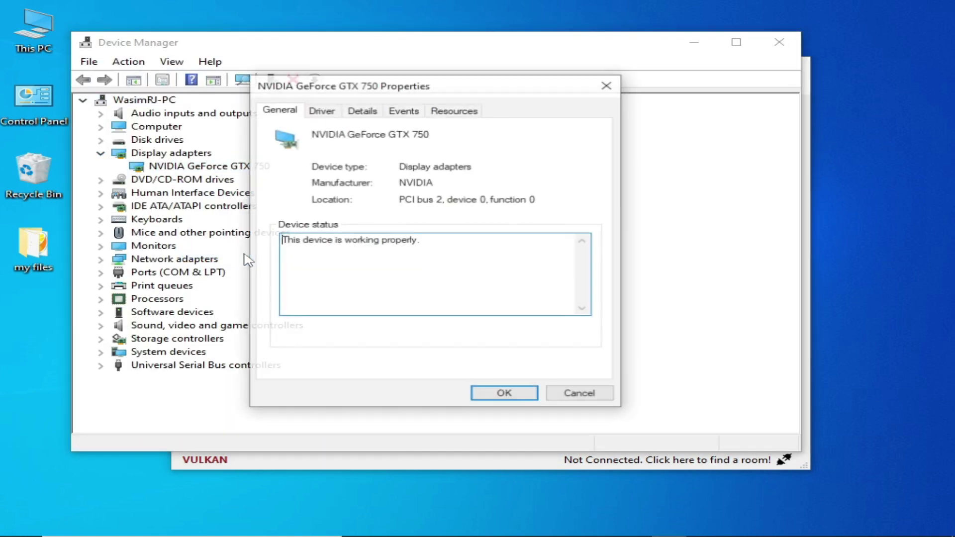
{"action": "left_click", "coordinate": [322, 110]}
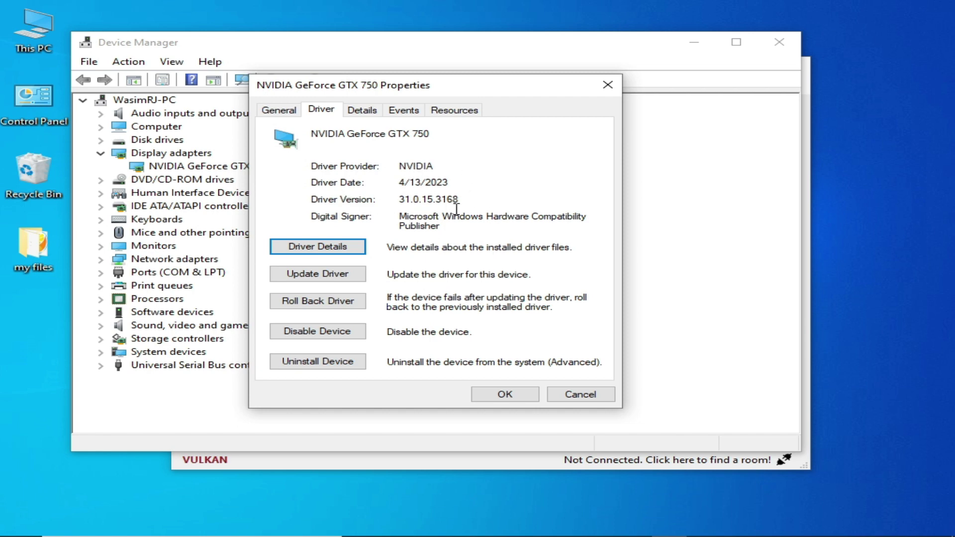
{"action": "left_click", "coordinate": [503, 396]}
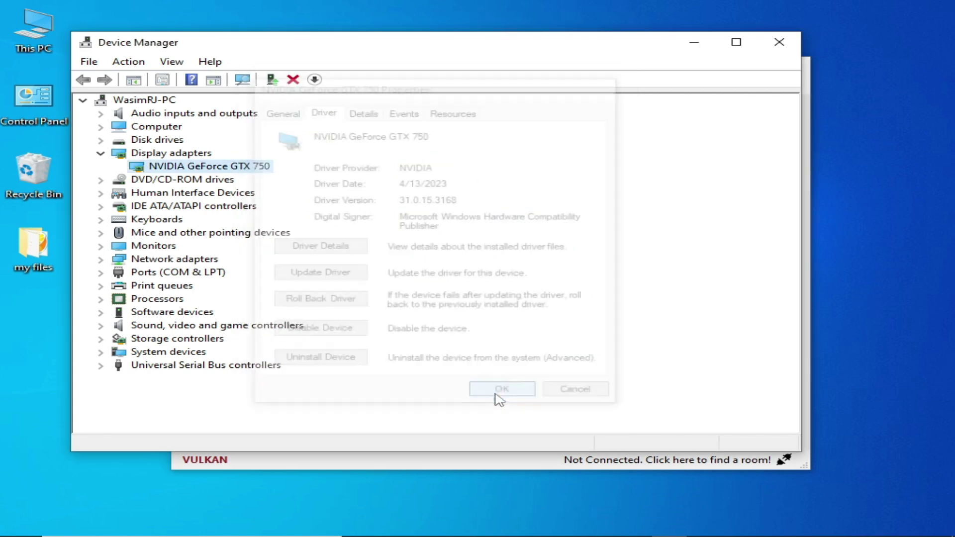
Close Device Manager and open Citra's Graphics > Advanced configuration page
{"action": "left_click", "coordinate": [779, 41]}
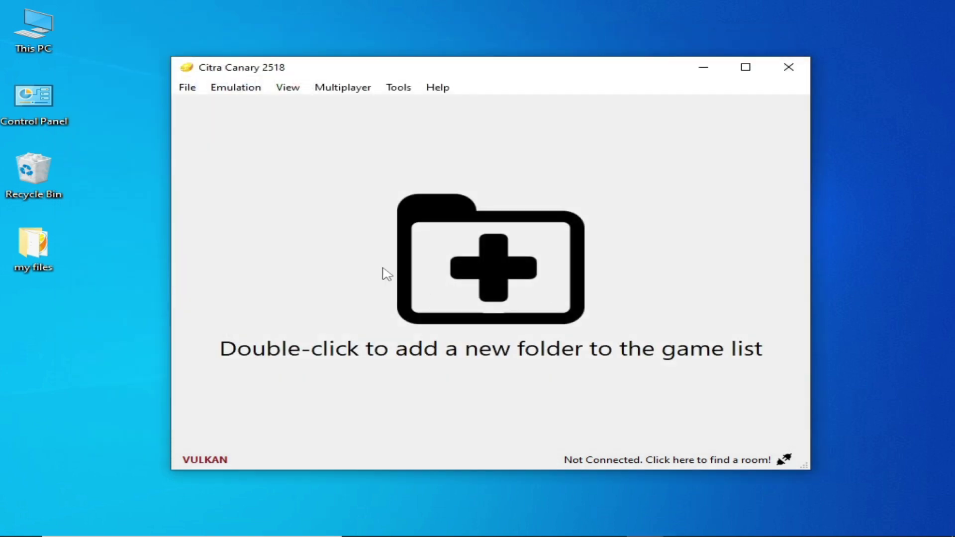
{"action": "left_click", "coordinate": [236, 89]}
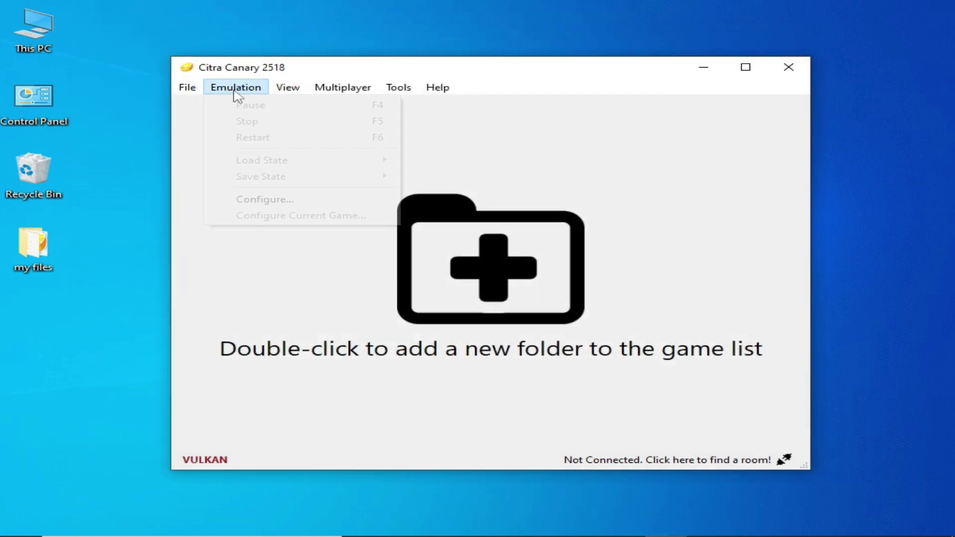
{"action": "left_click", "coordinate": [264, 199]}
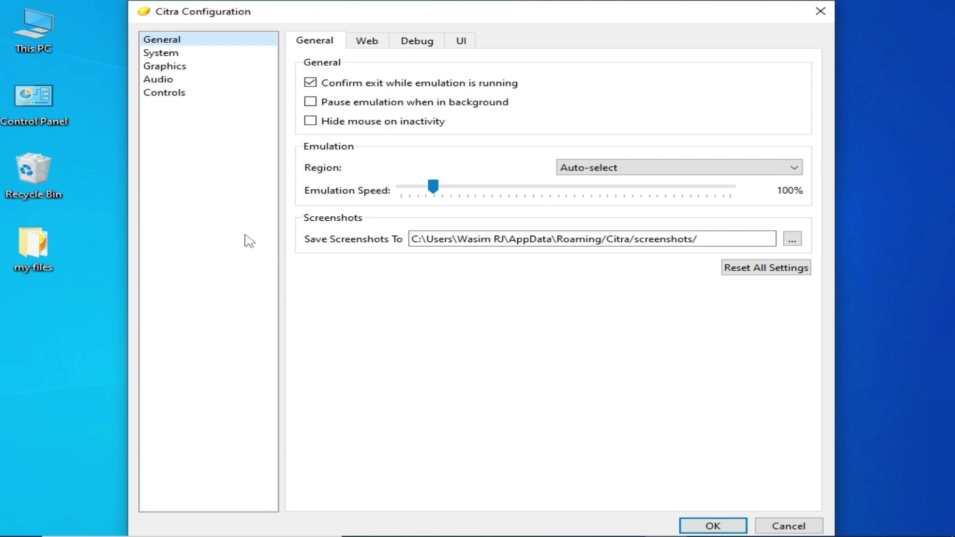
{"action": "left_click", "coordinate": [163, 72]}
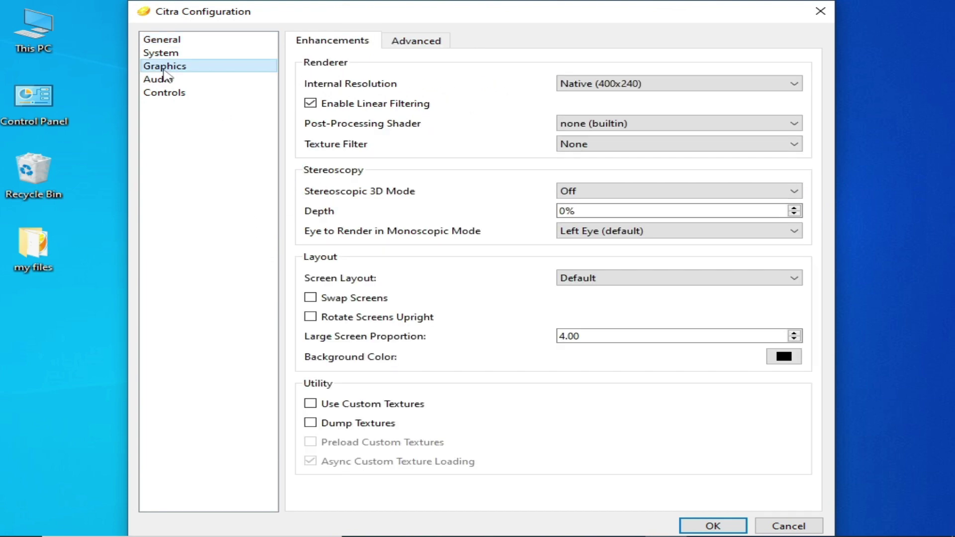
{"action": "left_click", "coordinate": [426, 41]}
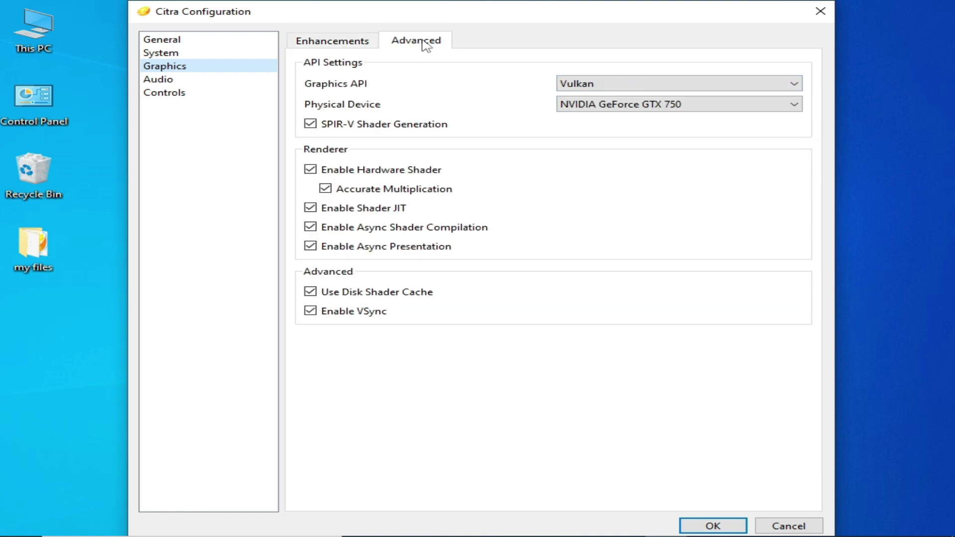
Keep Vulkan with NVIDIA GeForce GTX 750, toggling Async Shader Compilation off and back on
{"action": "left_click", "coordinate": [607, 87]}
{"action": "left_click", "coordinate": [639, 125]}
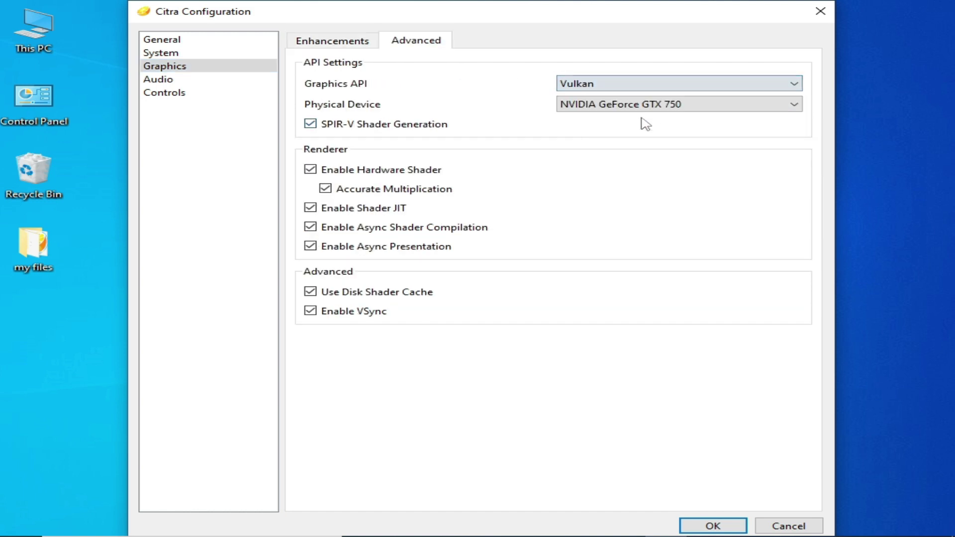
{"action": "left_click", "coordinate": [652, 106]}
{"action": "left_click", "coordinate": [671, 121]}
{"action": "left_click", "coordinate": [311, 227]}
{"action": "left_click", "coordinate": [353, 230]}
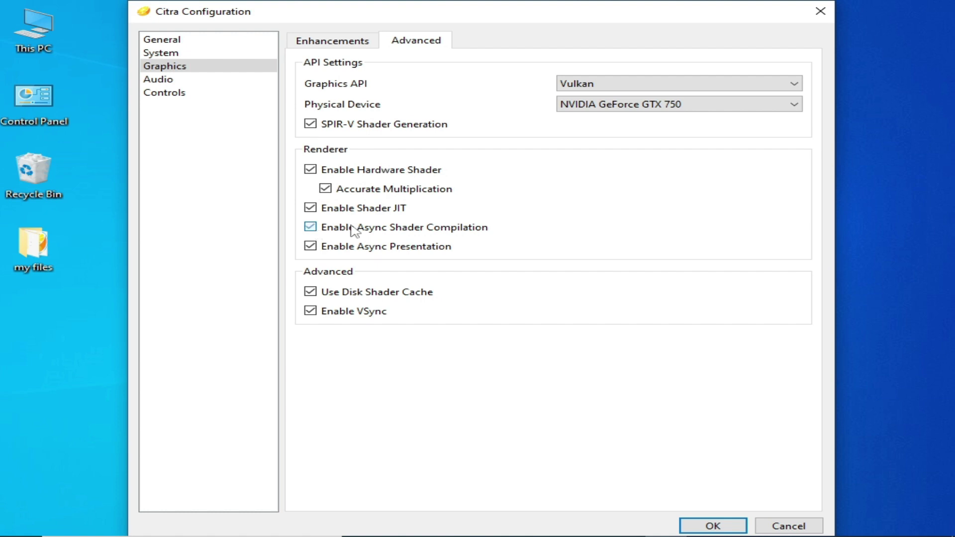
On Enhancements, try internal resolutions 6x, 4x, 2x and 3x Native
{"action": "left_click", "coordinate": [343, 41]}
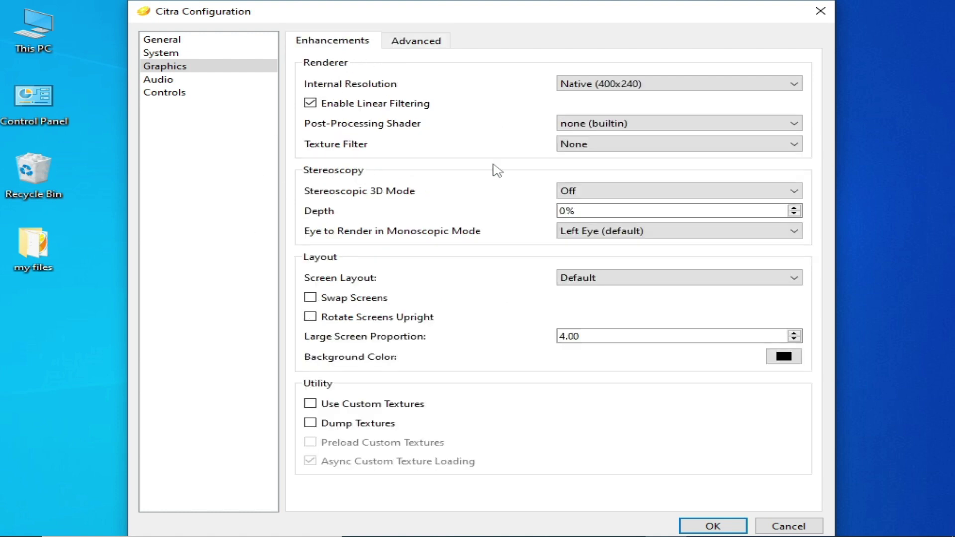
{"action": "left_click", "coordinate": [607, 89]}
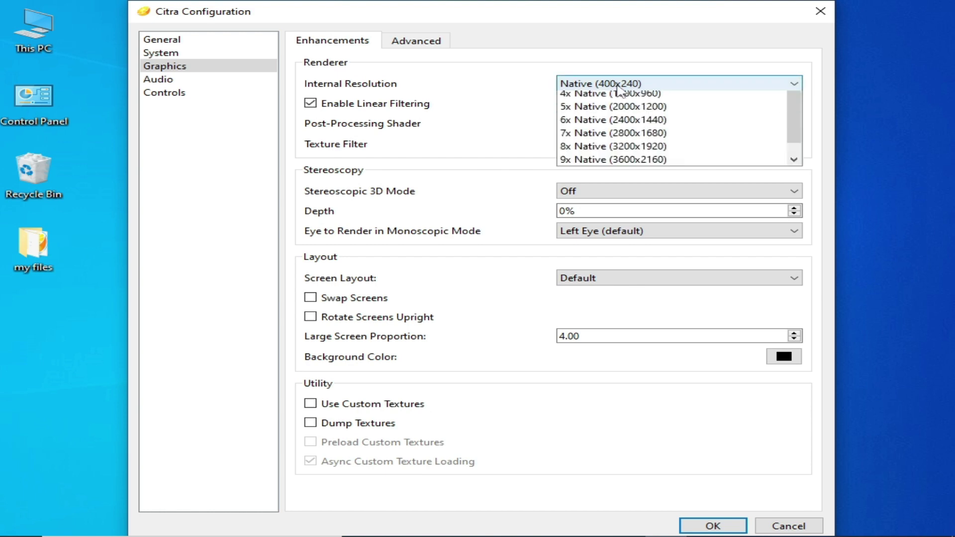
{"action": "left_click", "coordinate": [577, 179]}
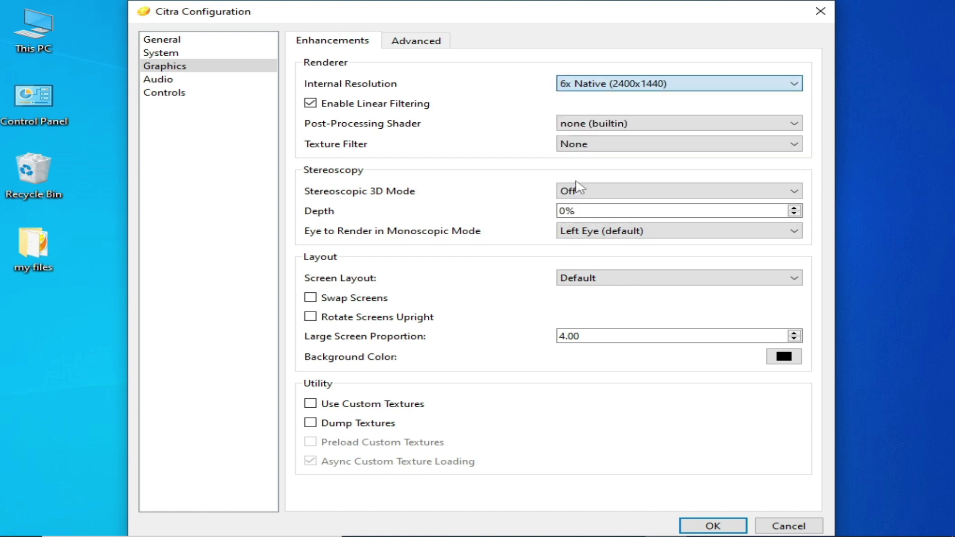
{"action": "left_click", "coordinate": [598, 84]}
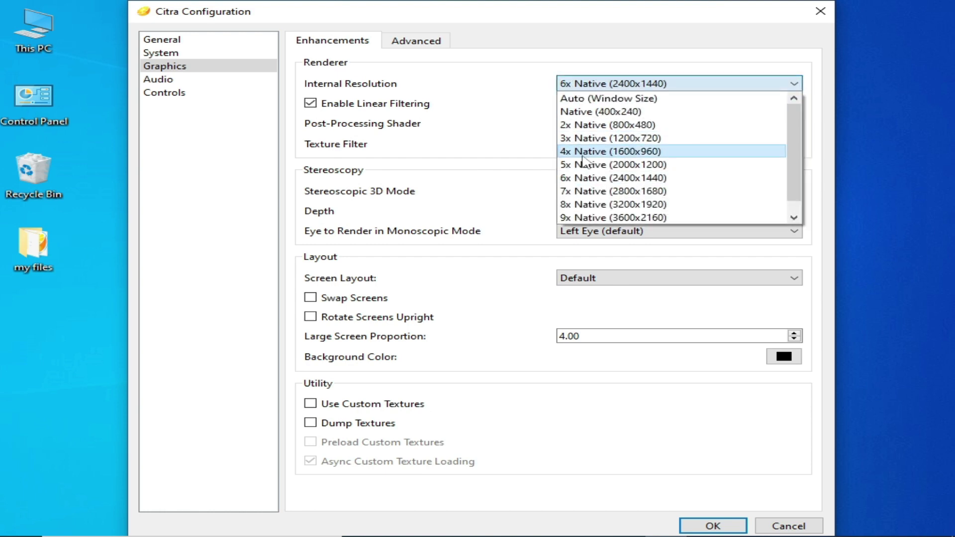
{"action": "left_click", "coordinate": [571, 154]}
{"action": "left_click", "coordinate": [604, 84]}
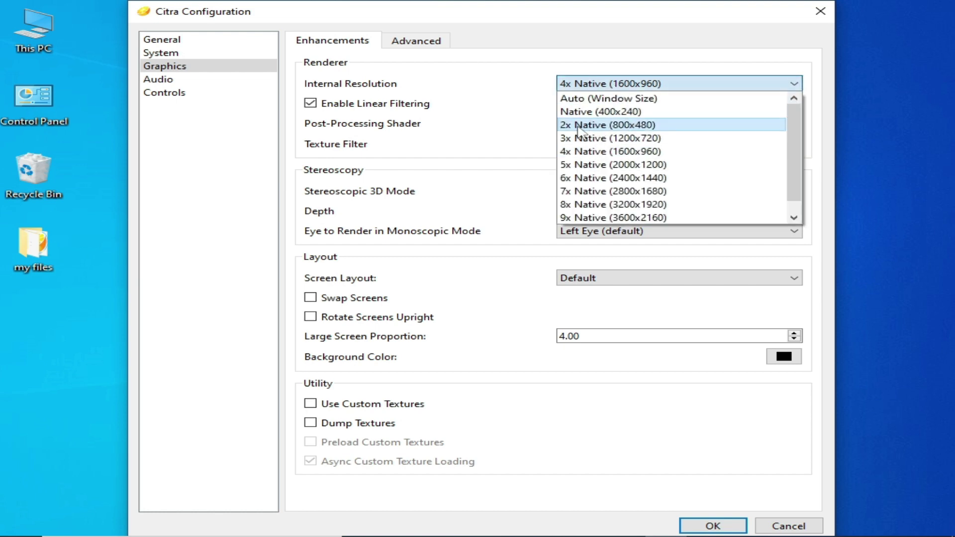
{"action": "left_click", "coordinate": [579, 126]}
{"action": "left_click", "coordinate": [602, 85]}
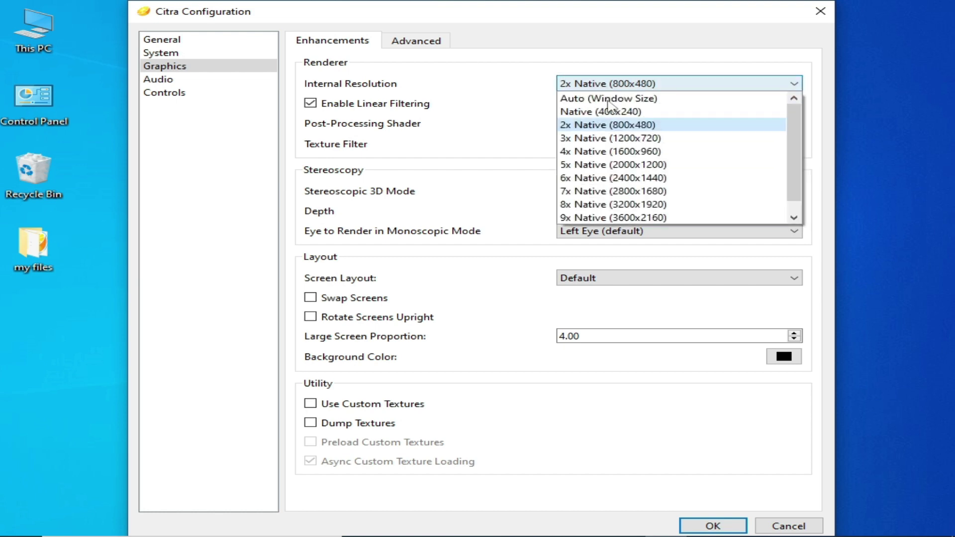
{"action": "left_click", "coordinate": [579, 140]}
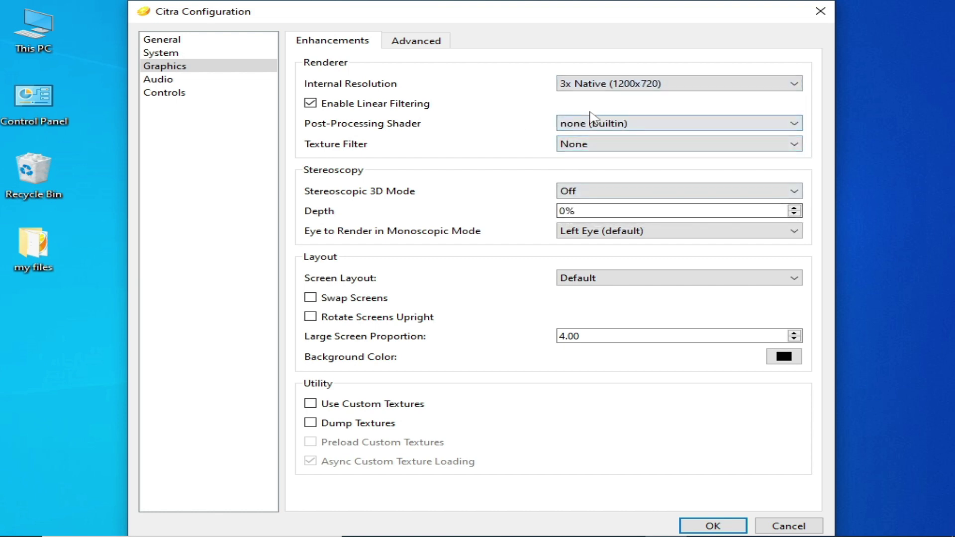
Compare Native and Auto (Window Size), settle on Native (400x240), and return to General
{"action": "left_click", "coordinate": [603, 84]}
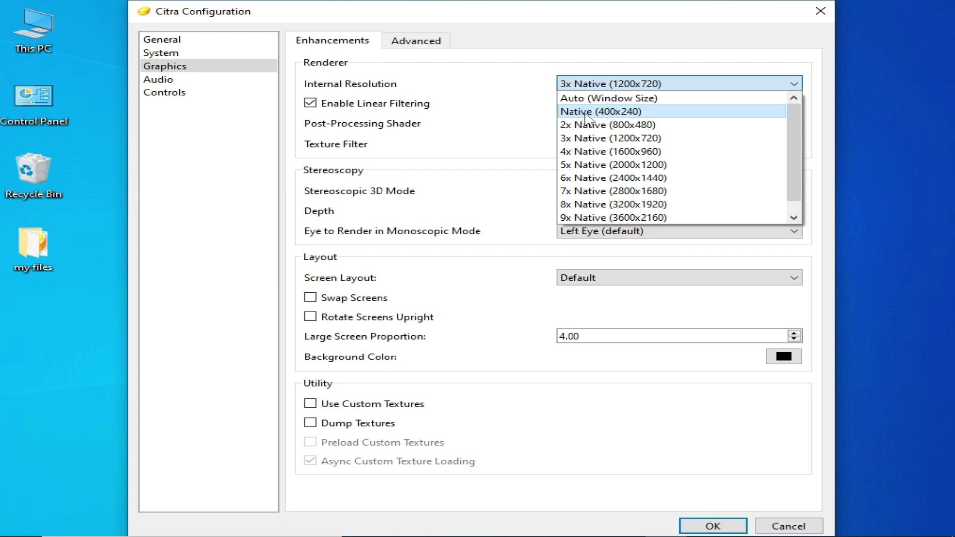
{"action": "left_click", "coordinate": [585, 114]}
{"action": "left_click", "coordinate": [606, 86]}
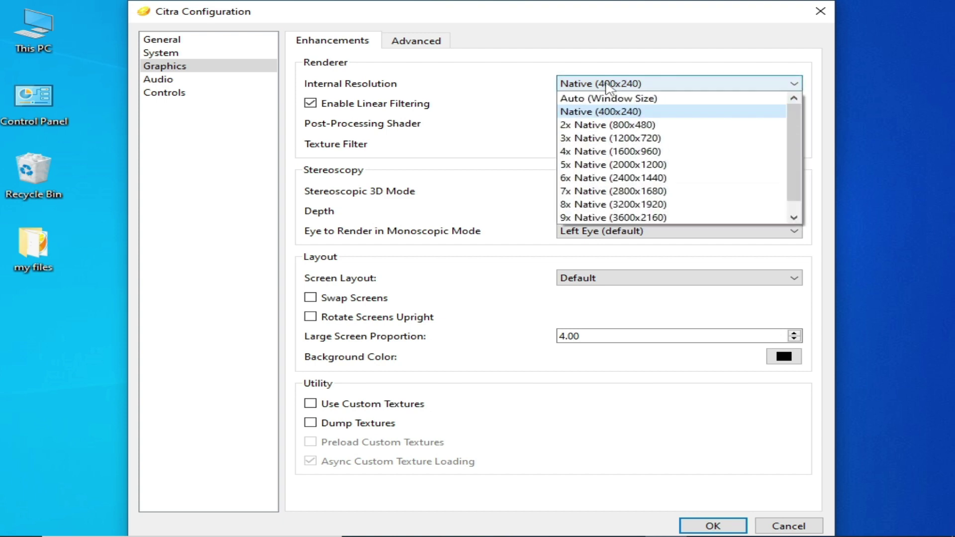
{"action": "left_click", "coordinate": [590, 99]}
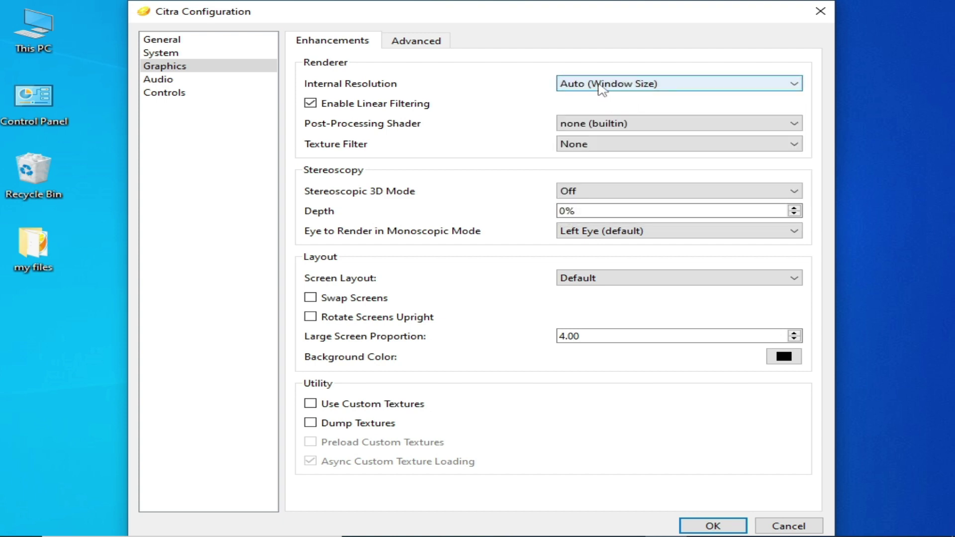
{"action": "left_click", "coordinate": [604, 85]}
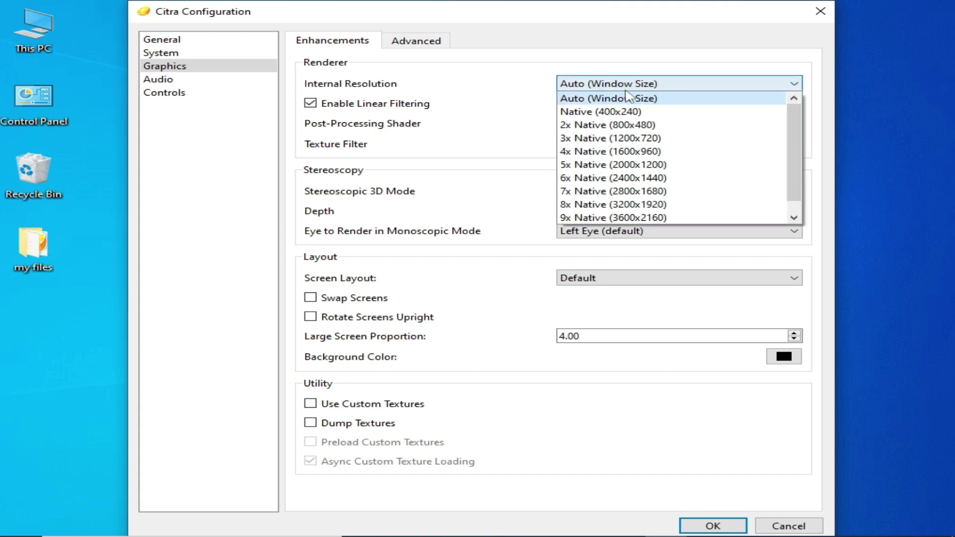
{"action": "left_click", "coordinate": [588, 113]}
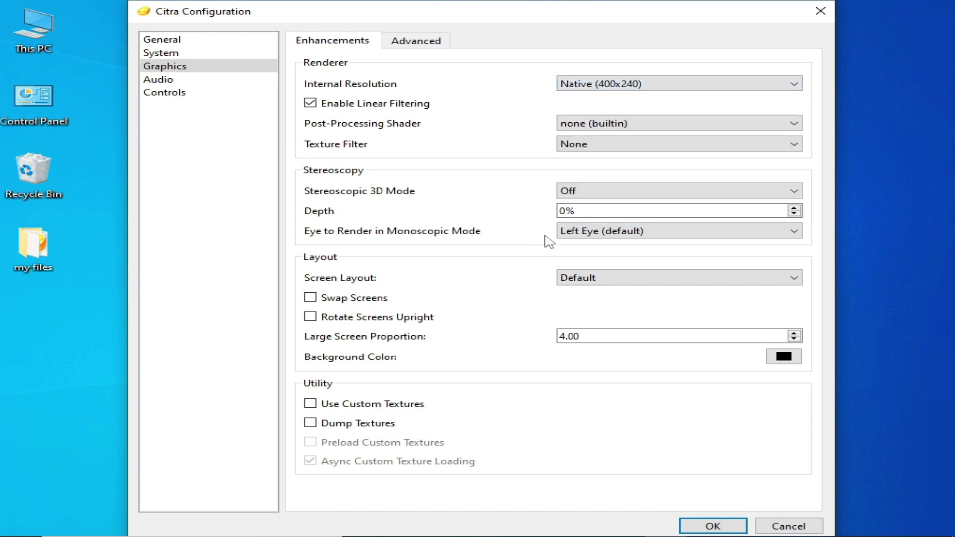
{"action": "left_click", "coordinate": [174, 41]}
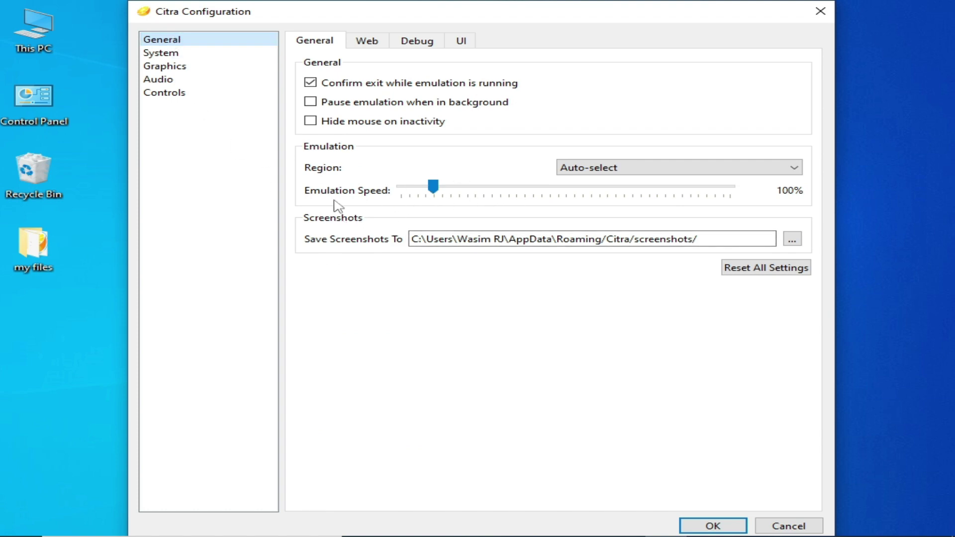
Look over the System and Controls pages, then confirm the Citra configuration with OK
{"action": "mouse_move", "coordinate": [433, 187]}
{"action": "left_mouse_down"}
{"action": "mouse_move", "coordinate": [453, 189]}
{"action": "mouse_move", "coordinate": [434, 199]}
{"action": "left_mouse_up"}
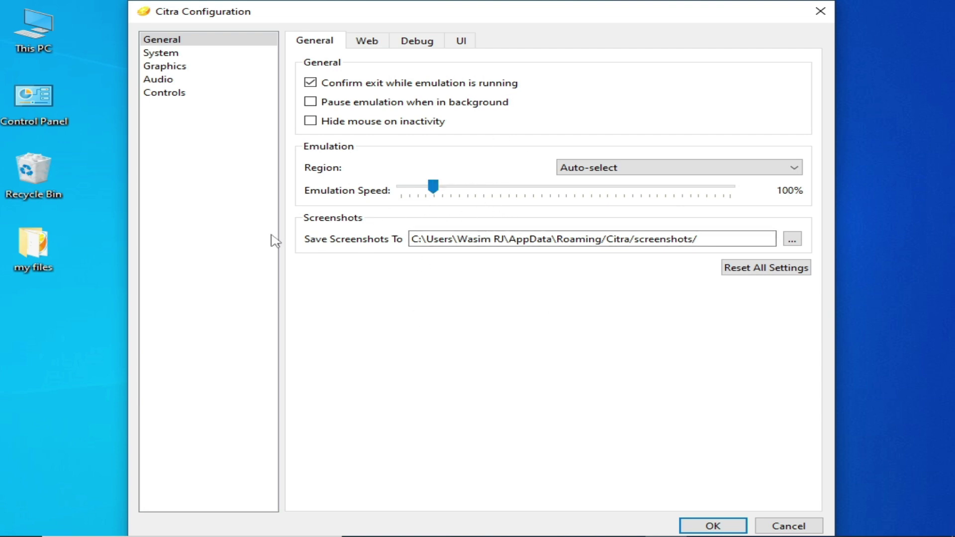
{"action": "left_click", "coordinate": [165, 53]}
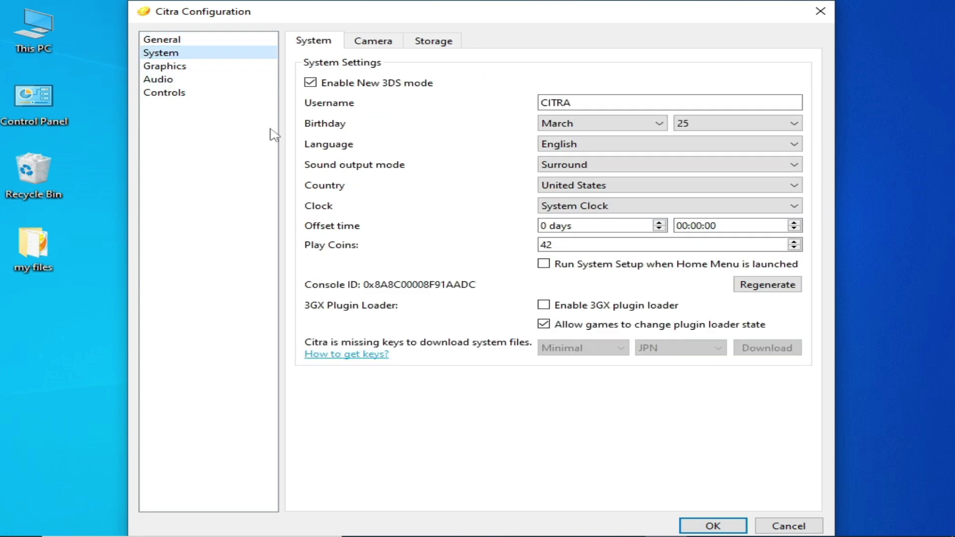
{"action": "left_click", "coordinate": [165, 92]}
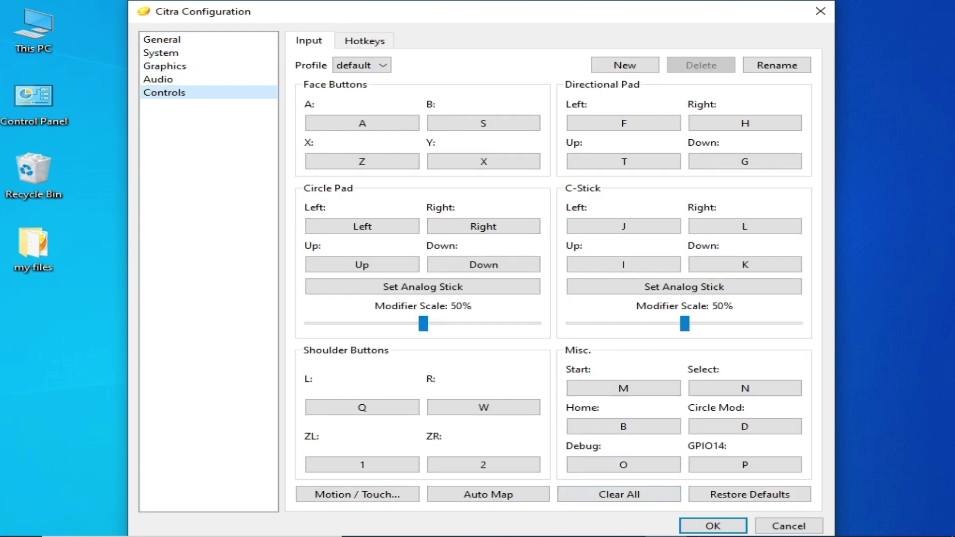
{"action": "left_click", "coordinate": [712, 526]}
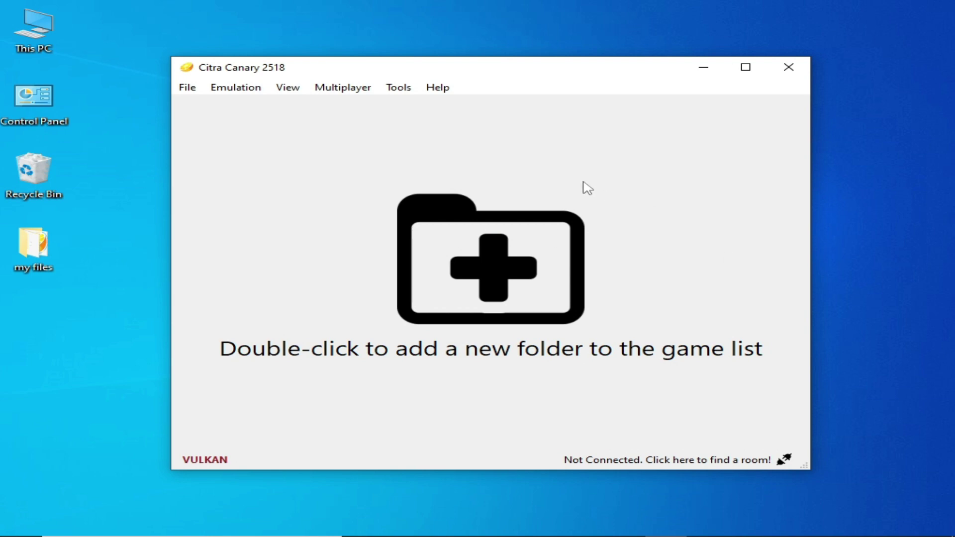
Open Windows Display settings from the desktop and go to Graphics settings
{"action": "right_click", "coordinate": [478, 30]}
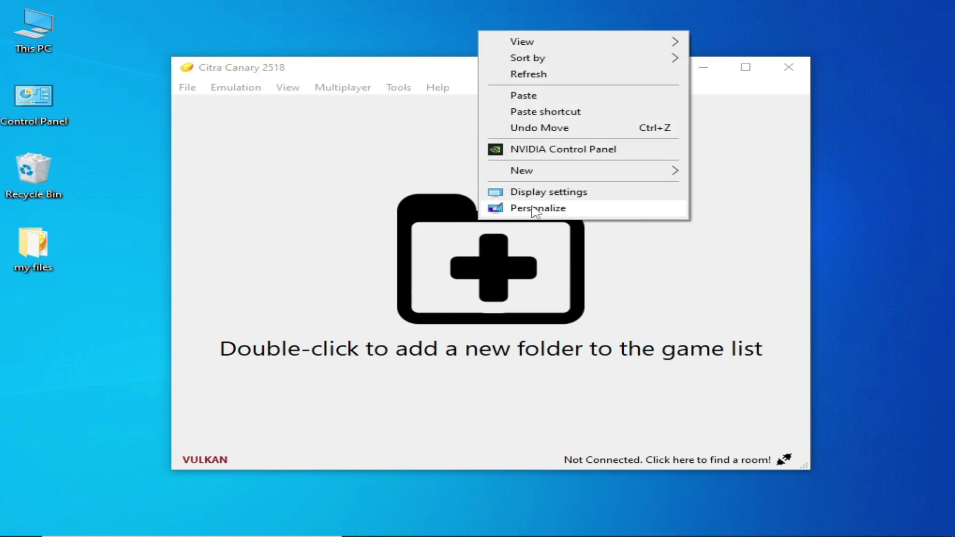
{"action": "left_click", "coordinate": [539, 195]}
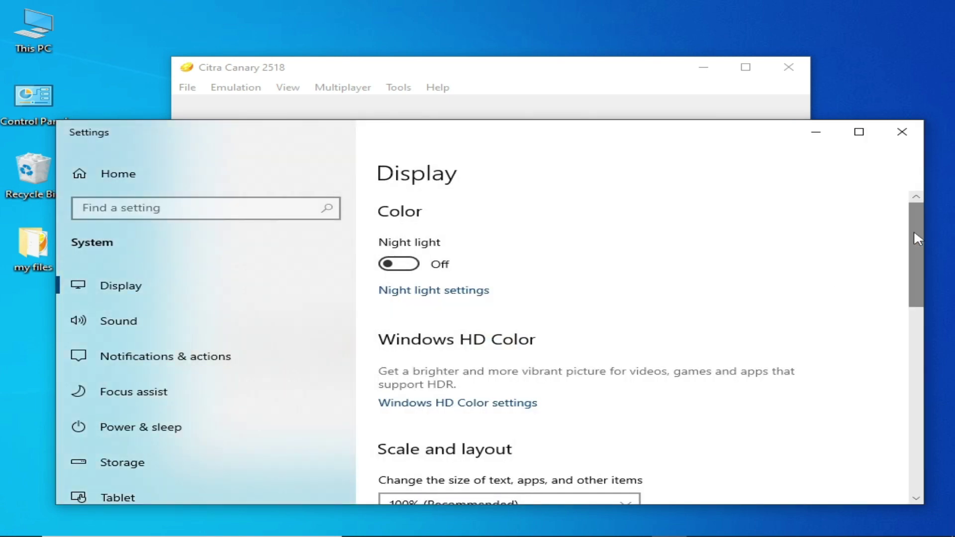
{"action": "left_click_drag", "start_coordinate": [915, 230], "coordinate": [919, 370]}
{"action": "left_click", "coordinate": [414, 329]}
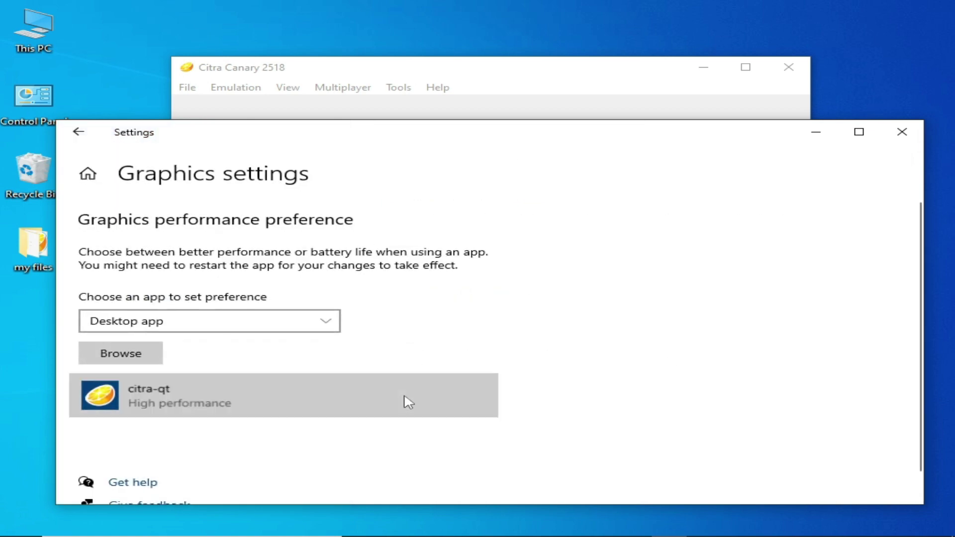
Remove the old citra-qt graphics preference and browse for an app to add
{"action": "left_click", "coordinate": [405, 398]}
{"action": "left_click", "coordinate": [442, 469]}
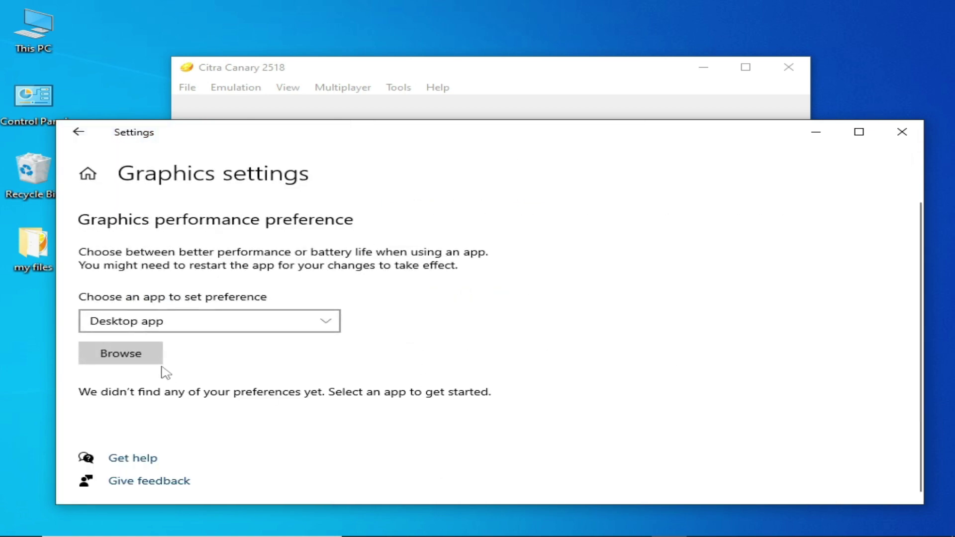
{"action": "left_click", "coordinate": [135, 359]}
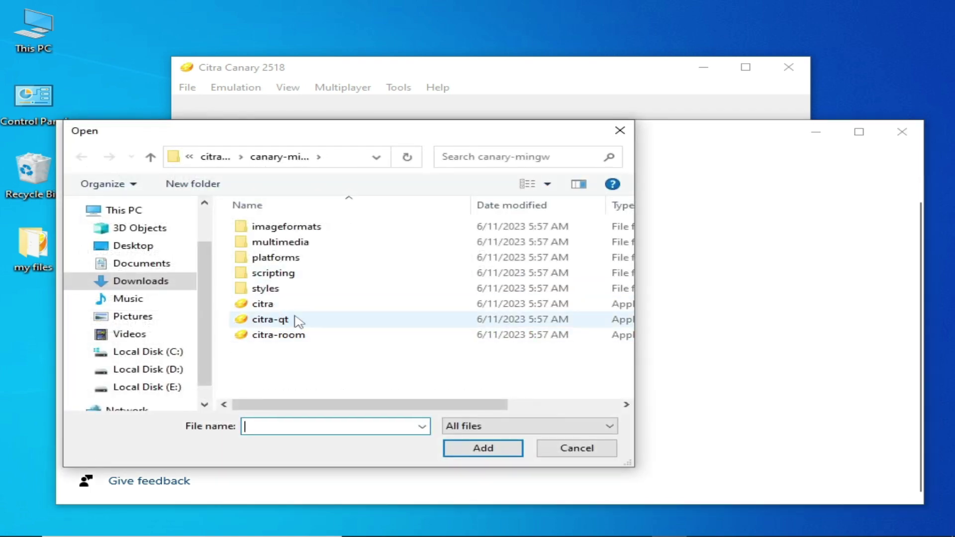
Locate the real citra-qt.exe through the Desktop shortcut's file location
{"action": "left_click", "coordinate": [262, 304]}
{"action": "left_click", "coordinate": [140, 247]}
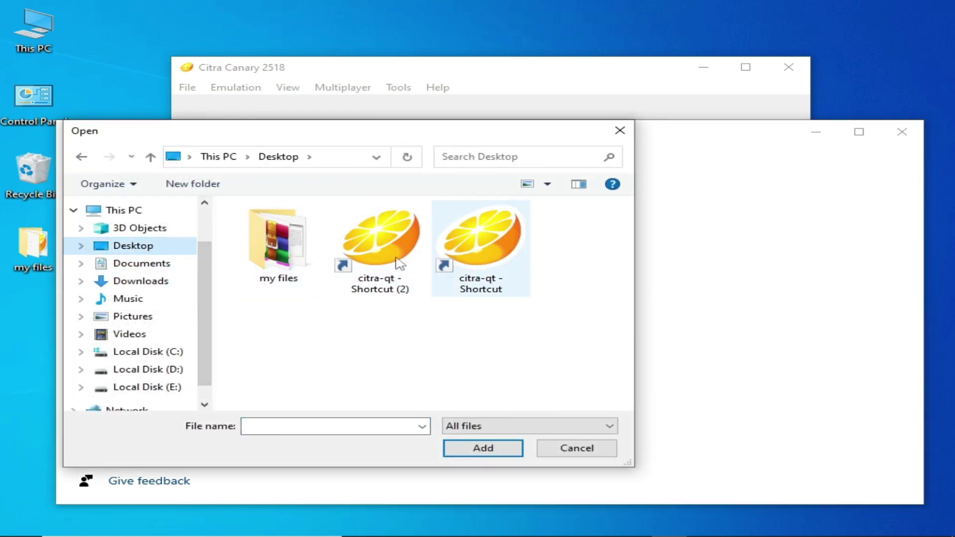
{"action": "left_click", "coordinate": [476, 271]}
{"action": "right_click", "coordinate": [477, 271]}
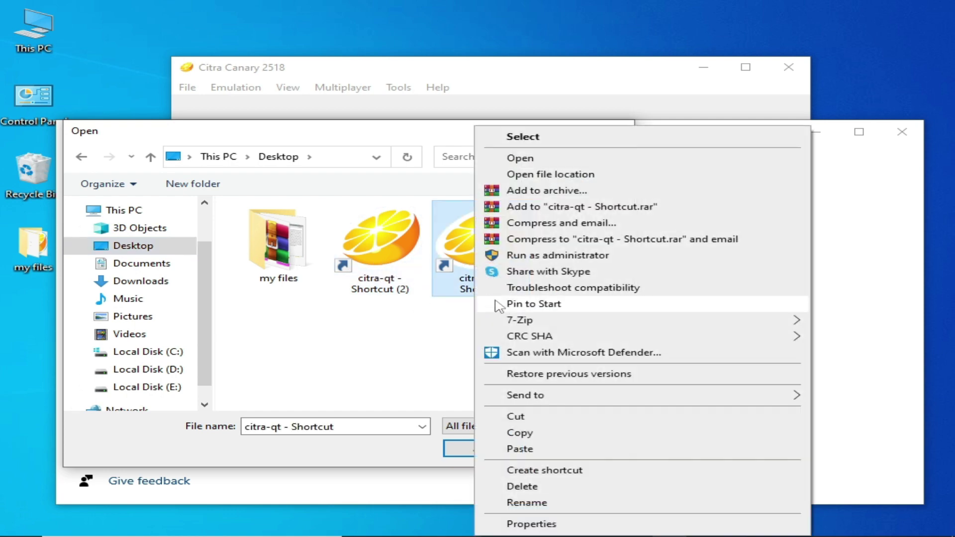
{"action": "left_click", "coordinate": [537, 175]}
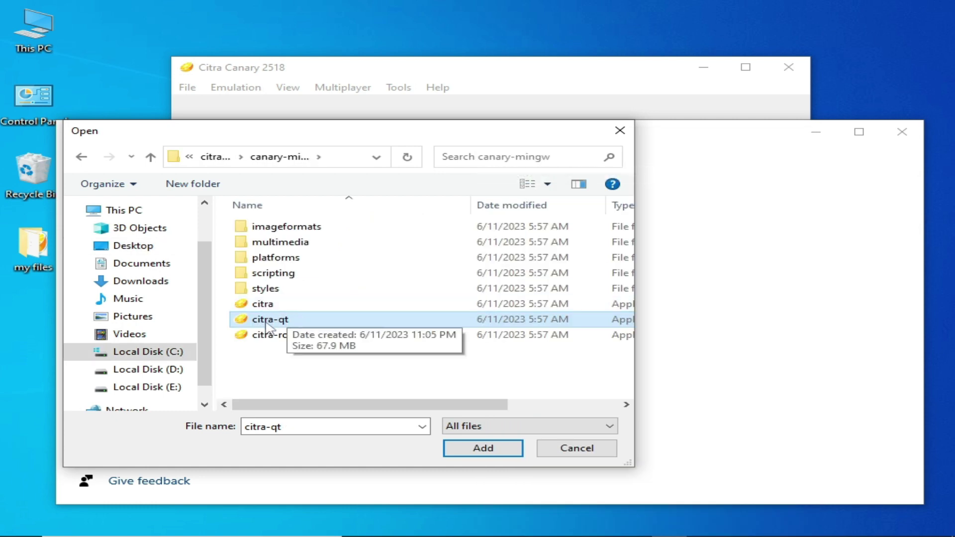
{"action": "mouse_move", "coordinate": [320, 412]}
{"action": "left_mouse_down"}
{"action": "mouse_move", "coordinate": [472, 411]}
{"action": "mouse_move", "coordinate": [324, 420]}
{"action": "left_mouse_up"}
Add citra-qt with a High performance GPU preference, save, and close Settings
{"action": "left_click", "coordinate": [473, 451]}
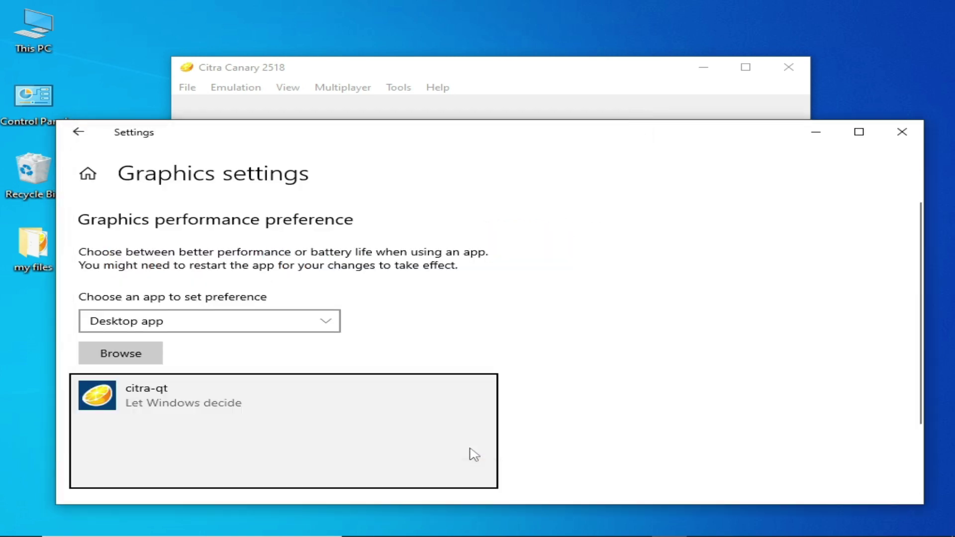
{"action": "left_click", "coordinate": [368, 465]}
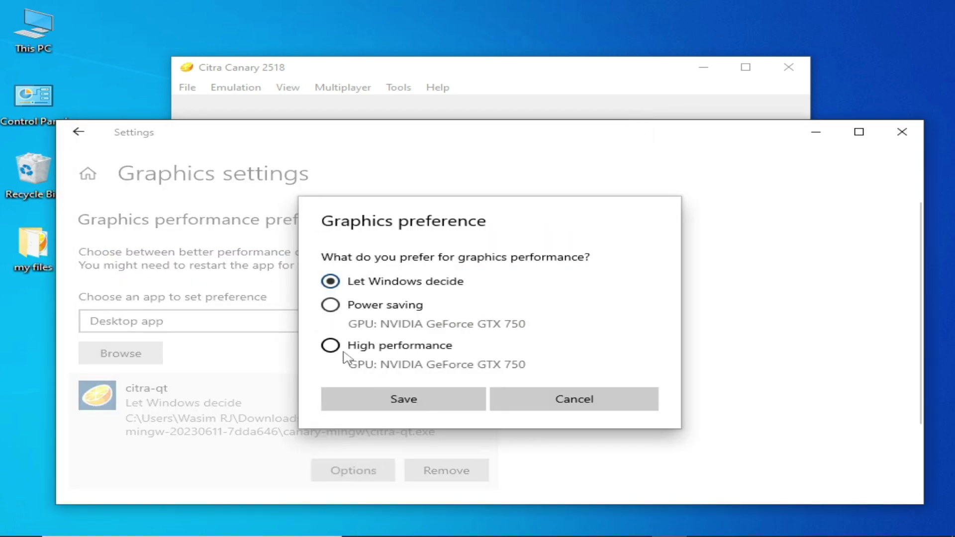
{"action": "left_click", "coordinate": [331, 347]}
{"action": "left_click", "coordinate": [402, 398]}
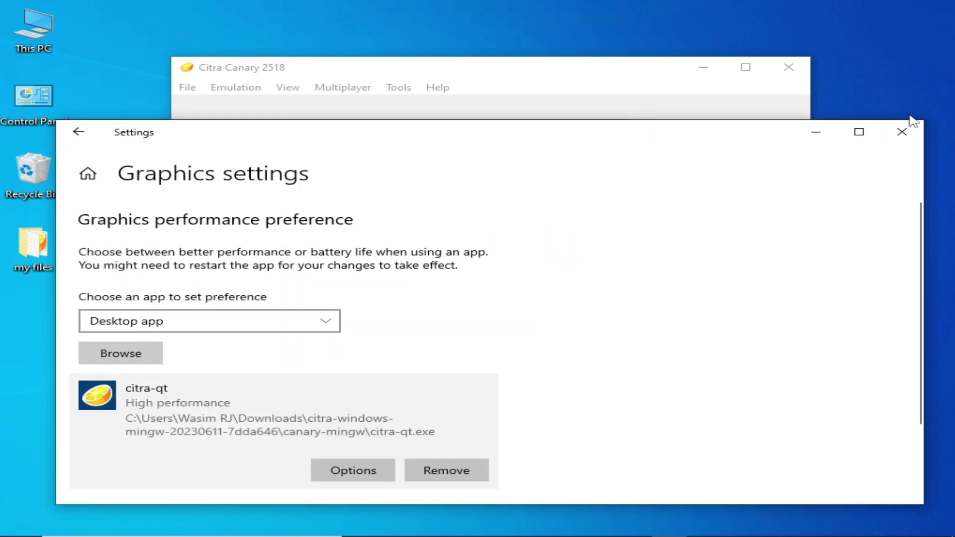
{"action": "left_click", "coordinate": [902, 133]}
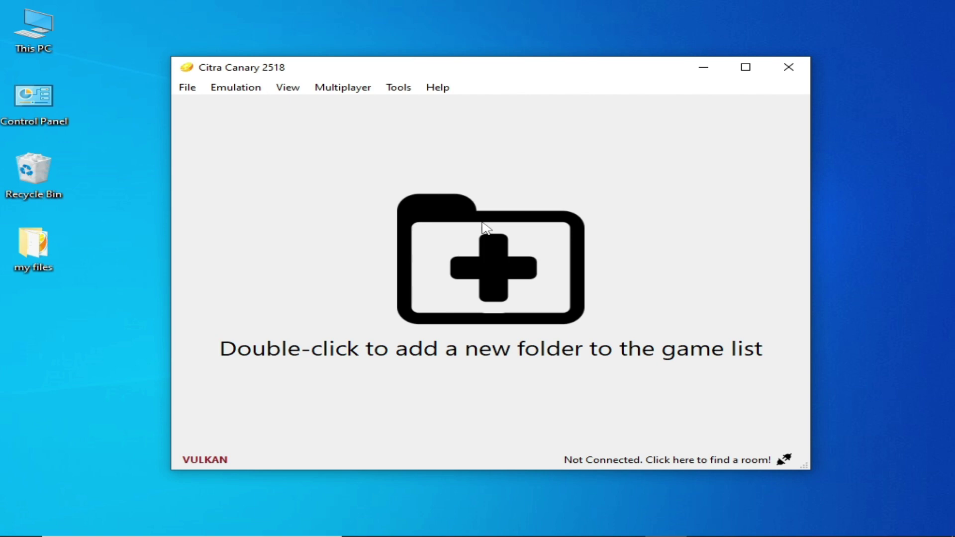
Launch NVIDIA Control Panel from the desktop menu and open Configure Surround, PhysX
{"action": "right_click", "coordinate": [463, 38]}
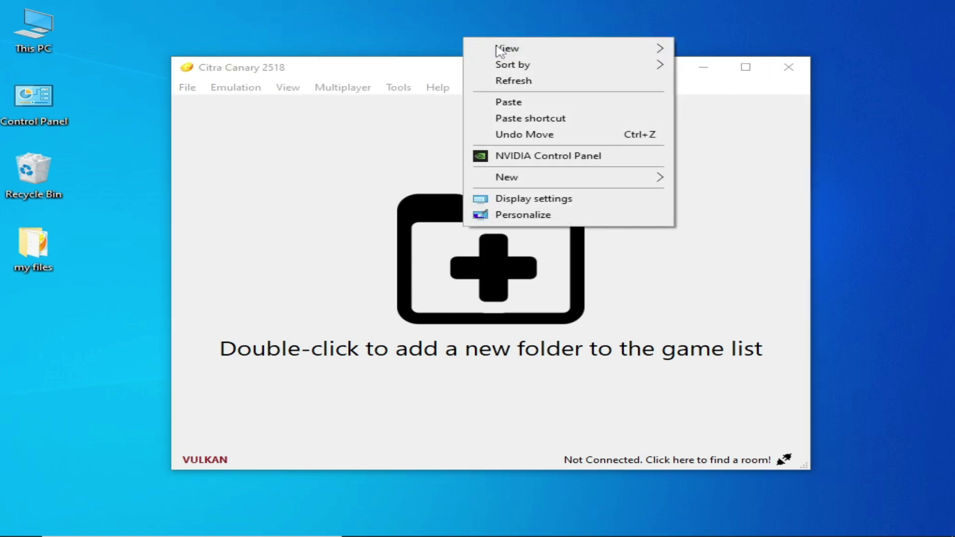
{"action": "left_click", "coordinate": [529, 156]}
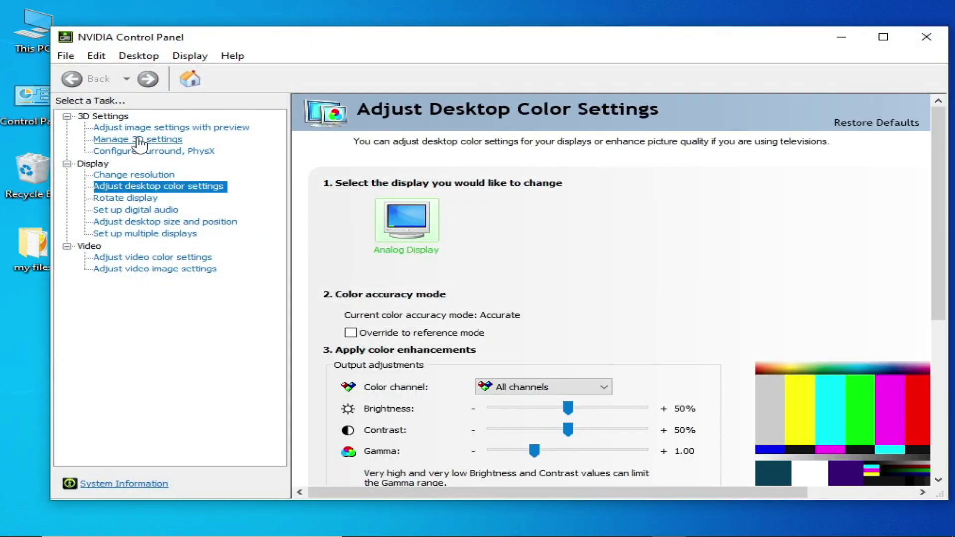
{"action": "left_click", "coordinate": [204, 151]}
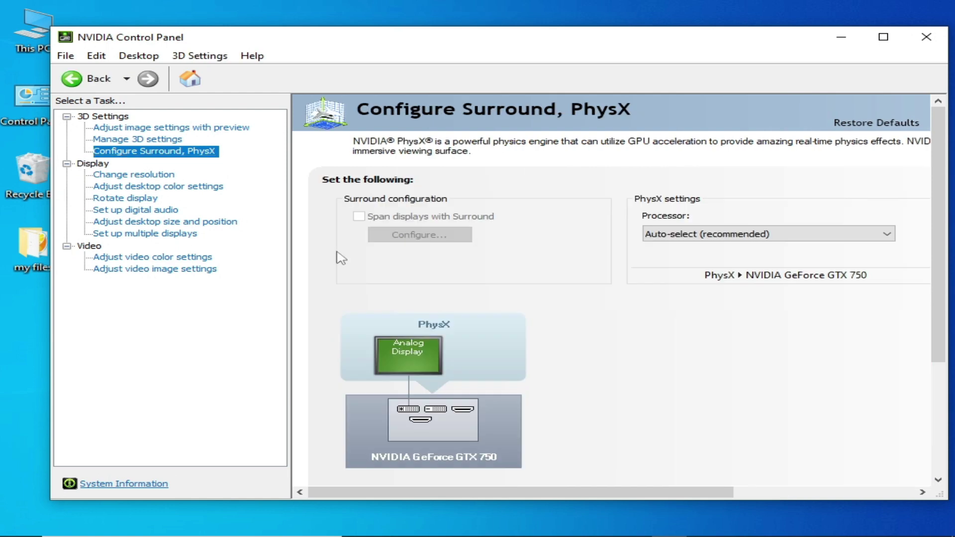
Set the PhysX processor to NVIDIA GeForce GTX 750 and apply
{"action": "left_click", "coordinate": [779, 237]}
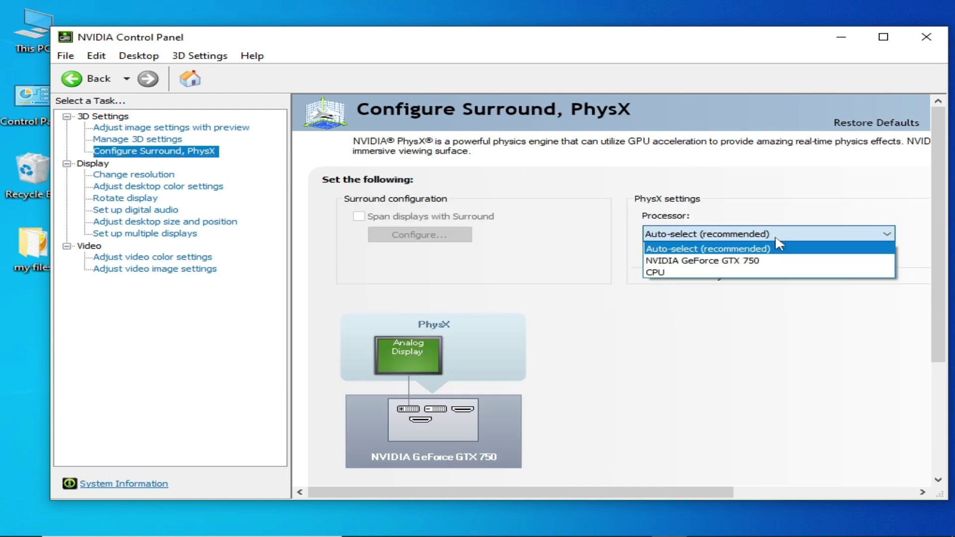
{"action": "left_click", "coordinate": [692, 273]}
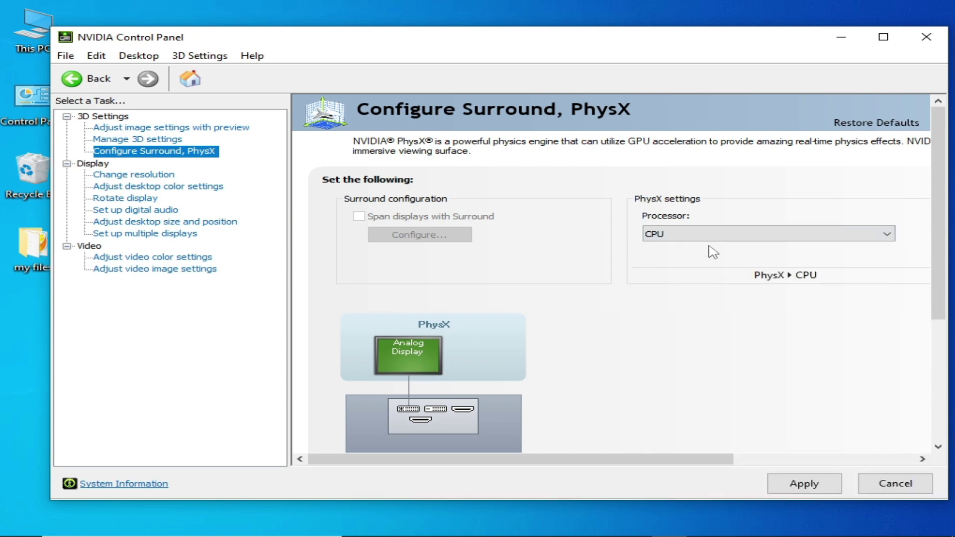
{"action": "left_click", "coordinate": [696, 234]}
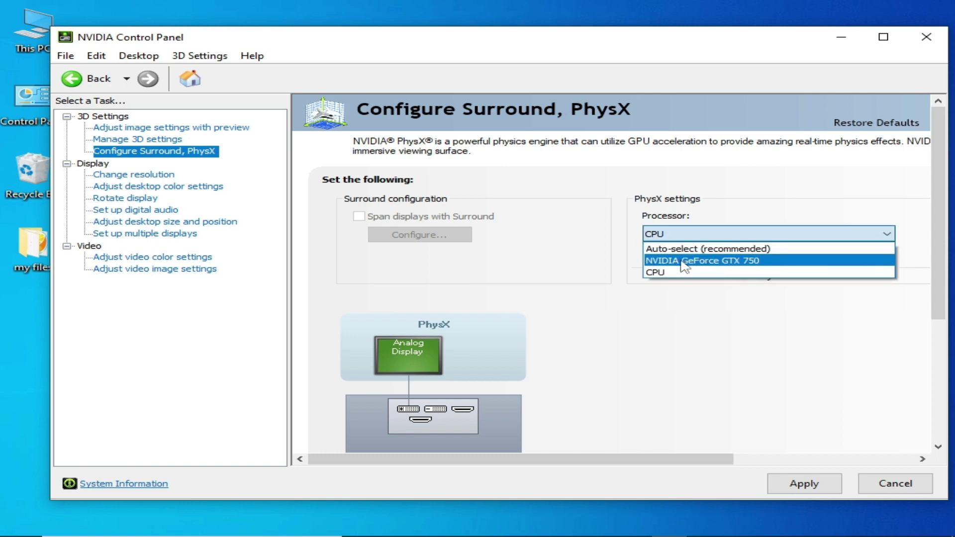
{"action": "left_click", "coordinate": [726, 264]}
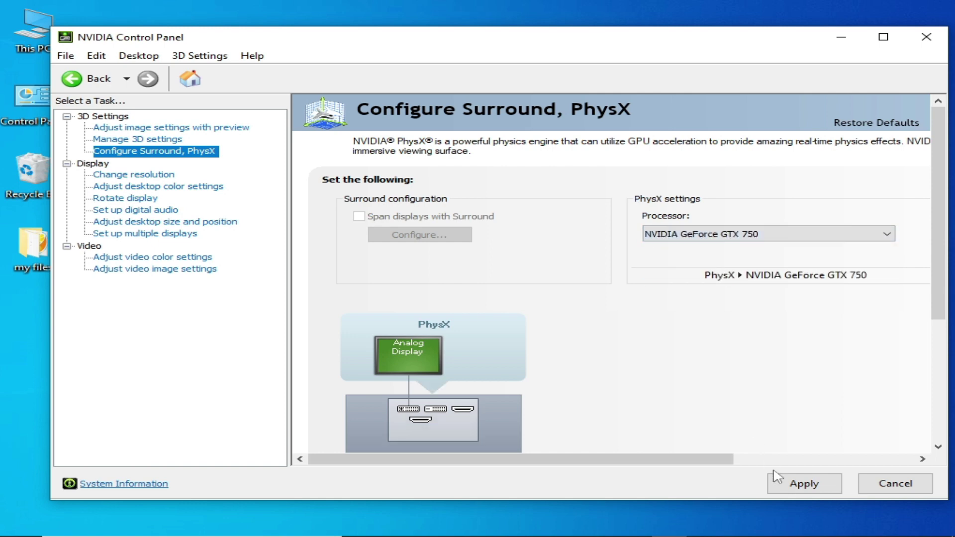
{"action": "left_click", "coordinate": [794, 483]}
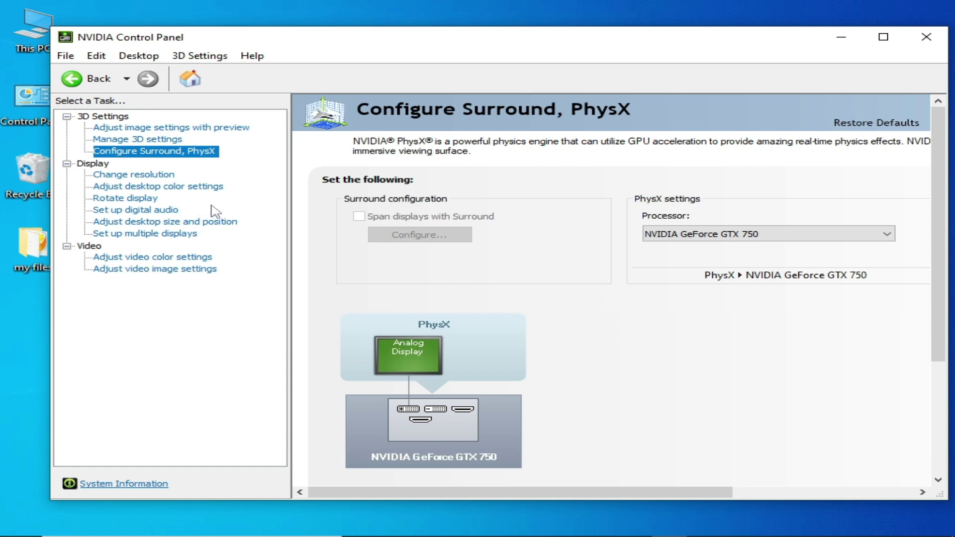
On Adjust image settings with preview, try the Performance/Balanced slider, then keep the advanced 3D image settings
{"action": "left_click", "coordinate": [147, 132]}
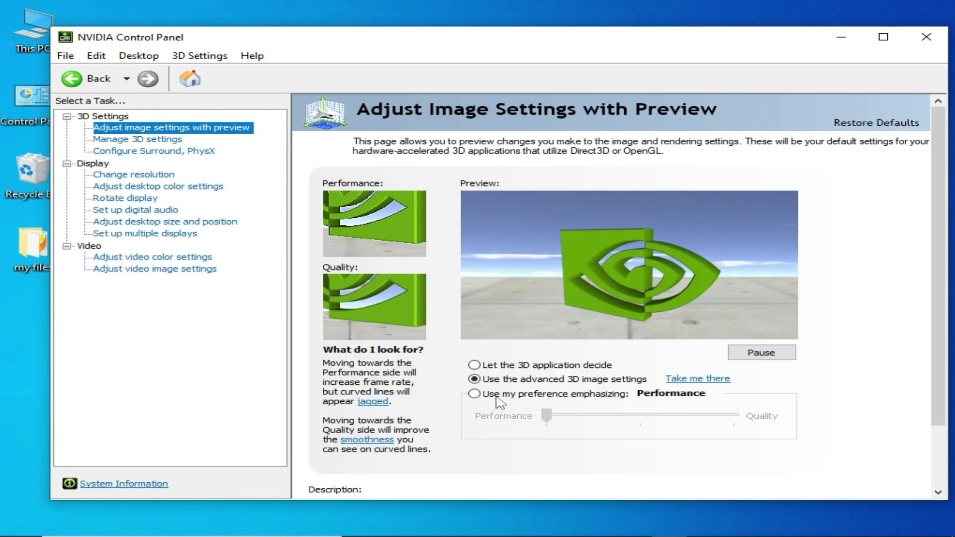
{"action": "left_click", "coordinate": [474, 394]}
{"action": "left_click", "coordinate": [608, 416]}
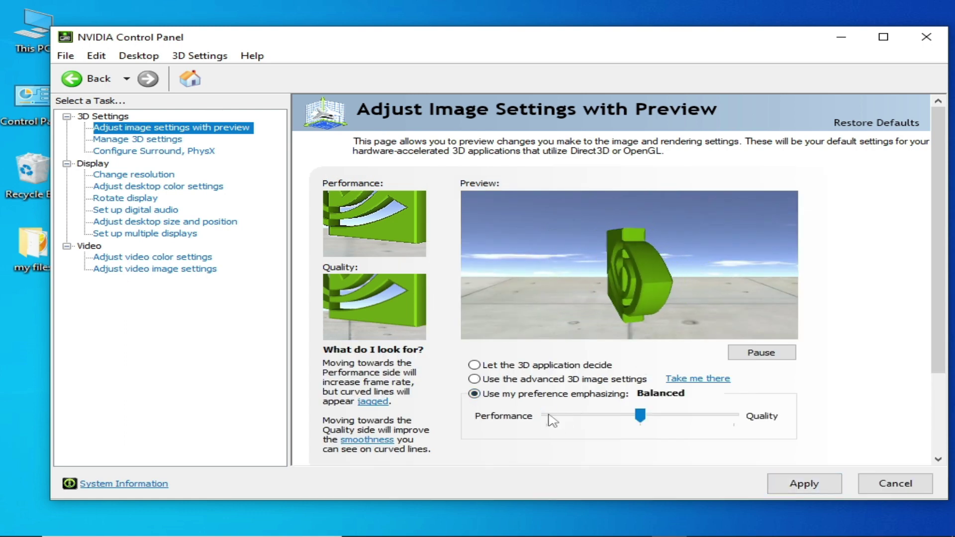
{"action": "left_click", "coordinate": [548, 416]}
{"action": "left_click", "coordinate": [474, 379]}
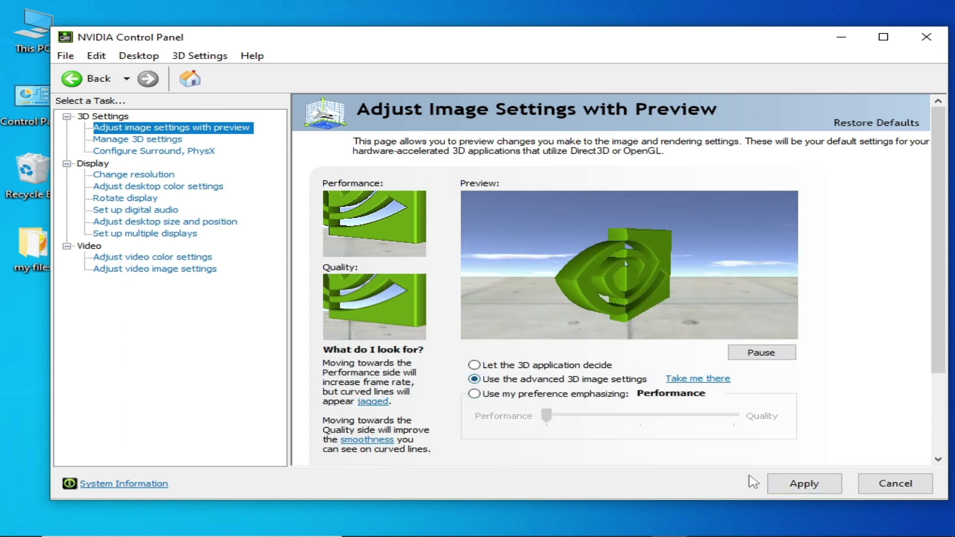